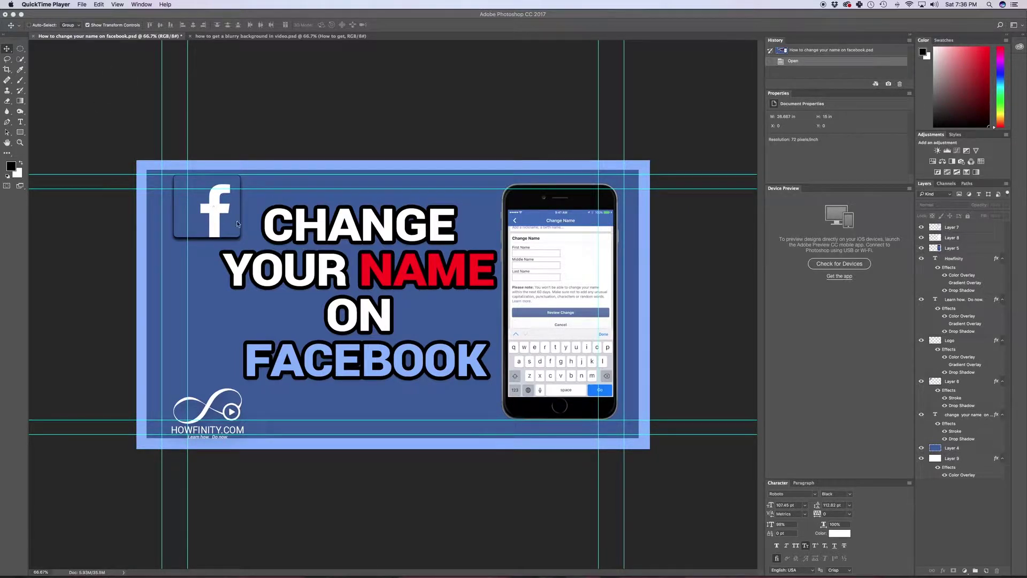
Step: Bring the thumbnail design window forward and toggle the phone screenshot layer off and on
click(253, 39)
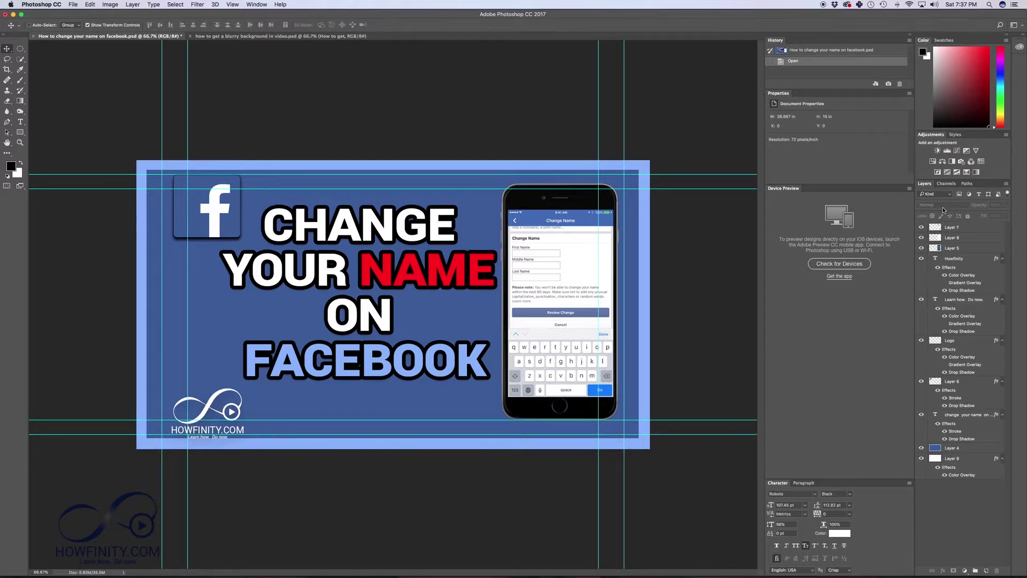
click(921, 227)
click(922, 228)
Step: Create a new transparent 1920×1080 document named 'tutorial'
click(73, 5)
click(73, 5)
key(super+n)
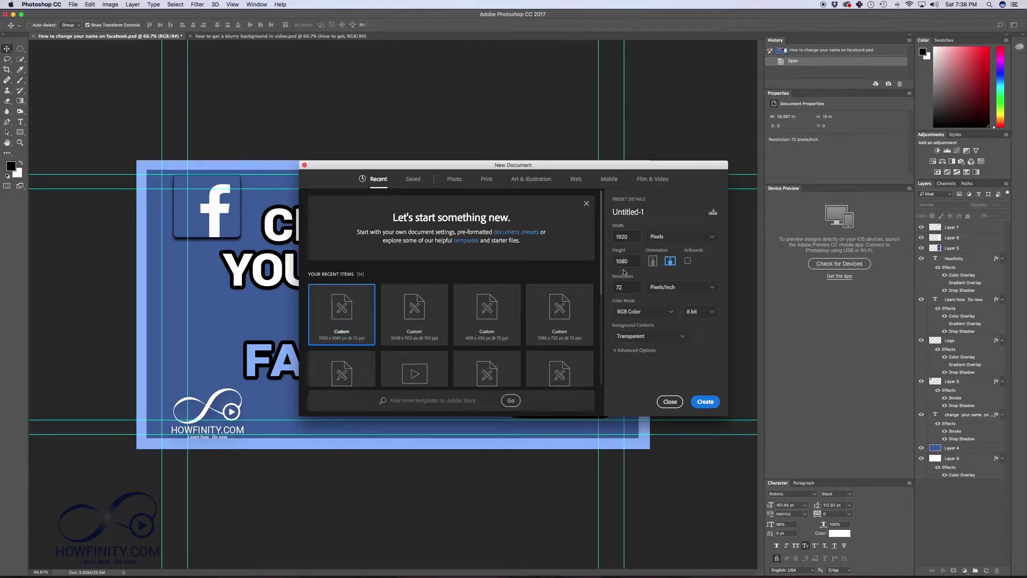
drag(641, 212, 596, 213)
text(tutorial)
click(704, 402)
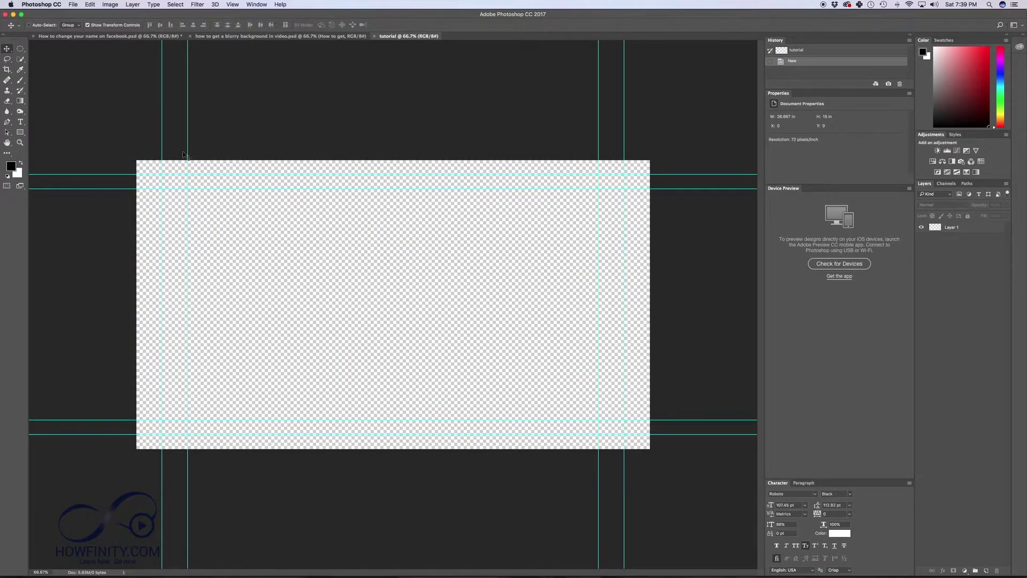
Step: Draw a full-canvas pixel rectangle on Layer 1, first filled in red
drag(20, 132, 62, 133)
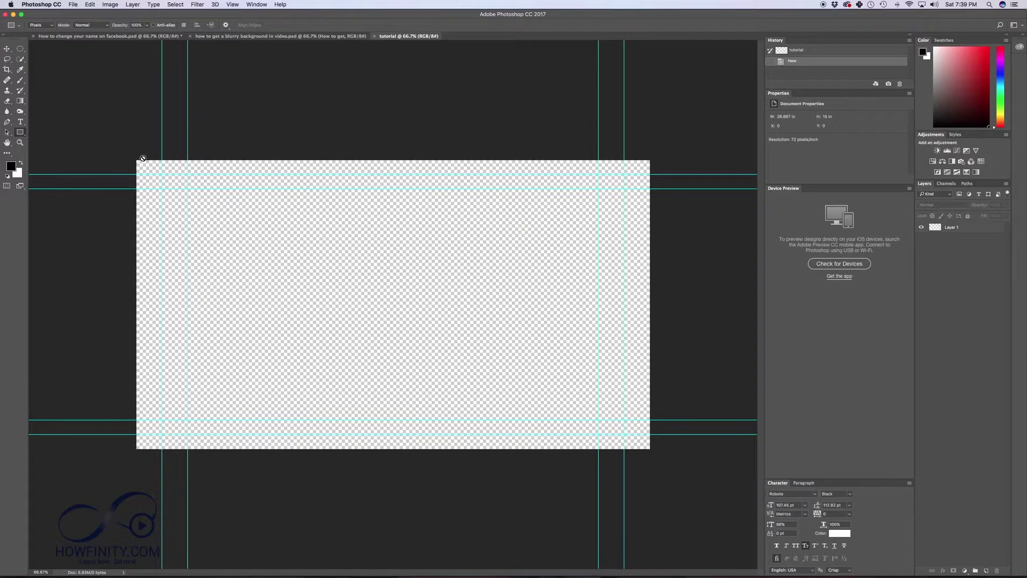
click(961, 229)
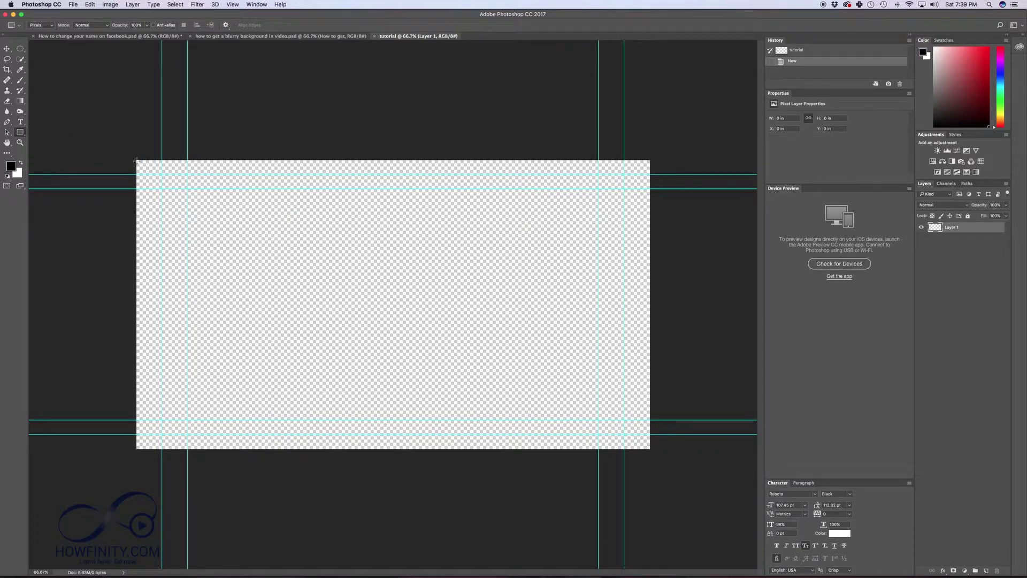
drag(129, 153, 661, 453)
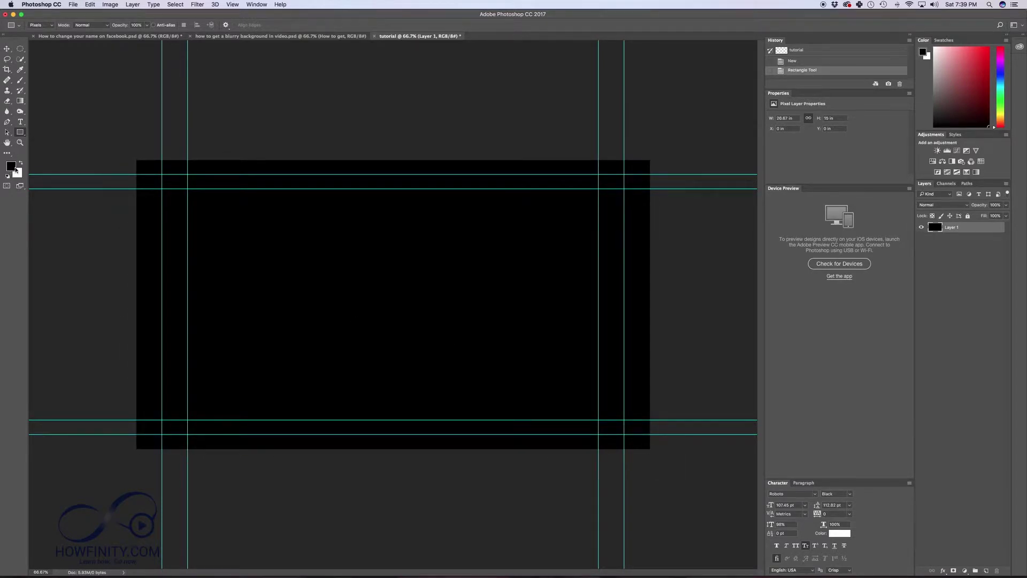
click(16, 167)
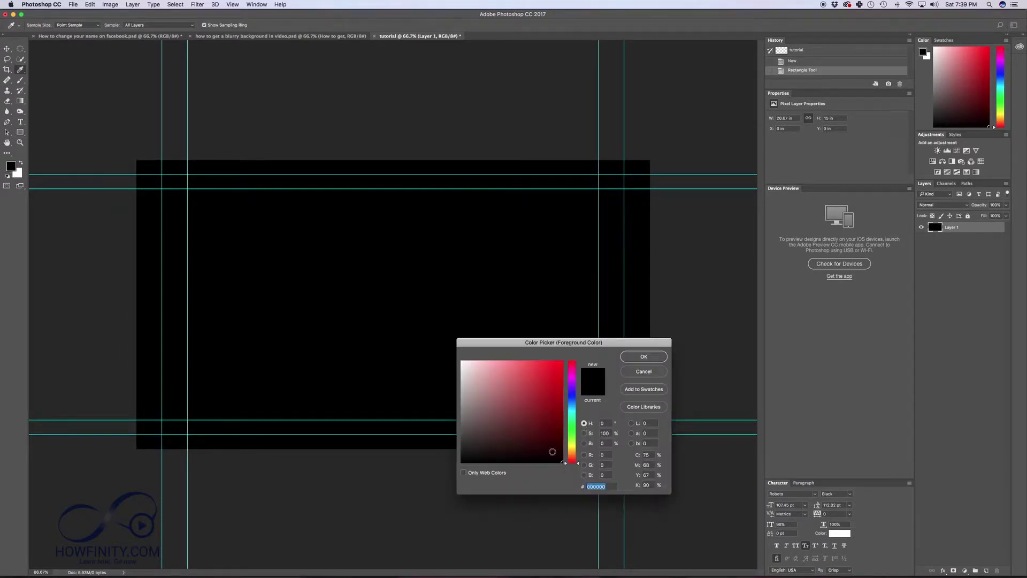
drag(556, 394, 569, 349)
click(653, 355)
drag(131, 153, 656, 458)
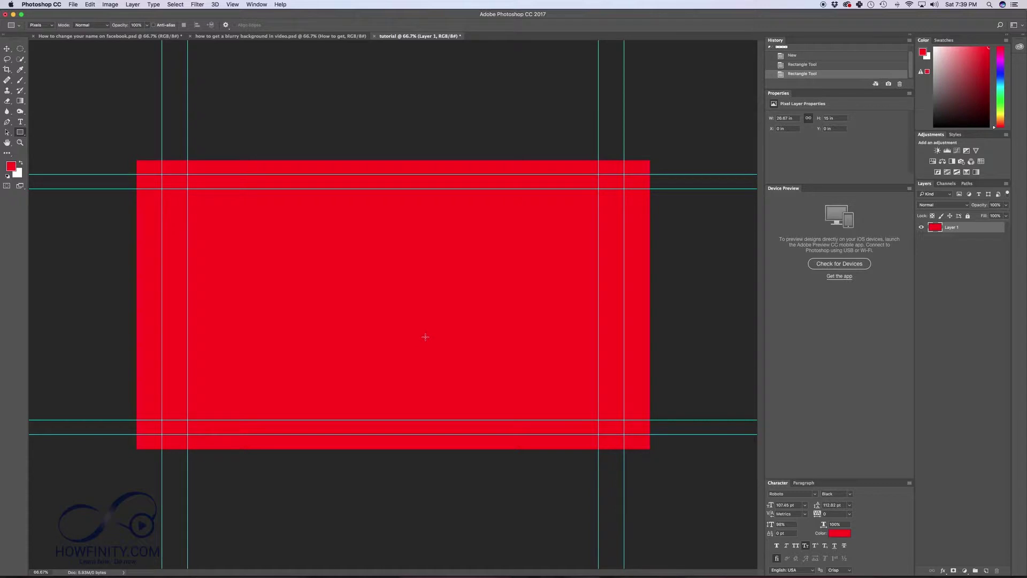
Step: Switch the fill colour to blue (0042ff) and redraw the full-canvas rectangle
click(12, 167)
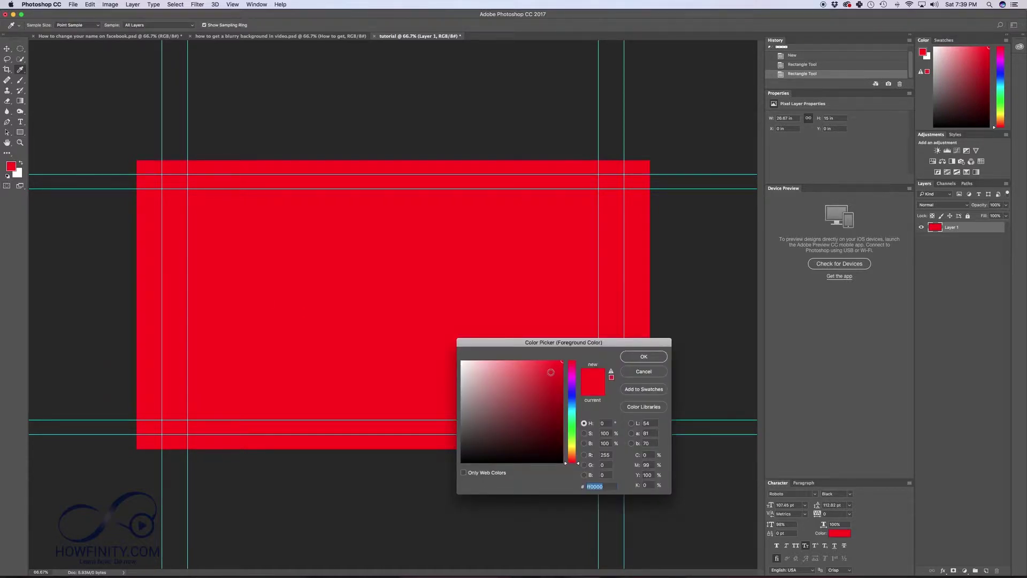
click(572, 400)
click(644, 356)
drag(129, 152, 658, 453)
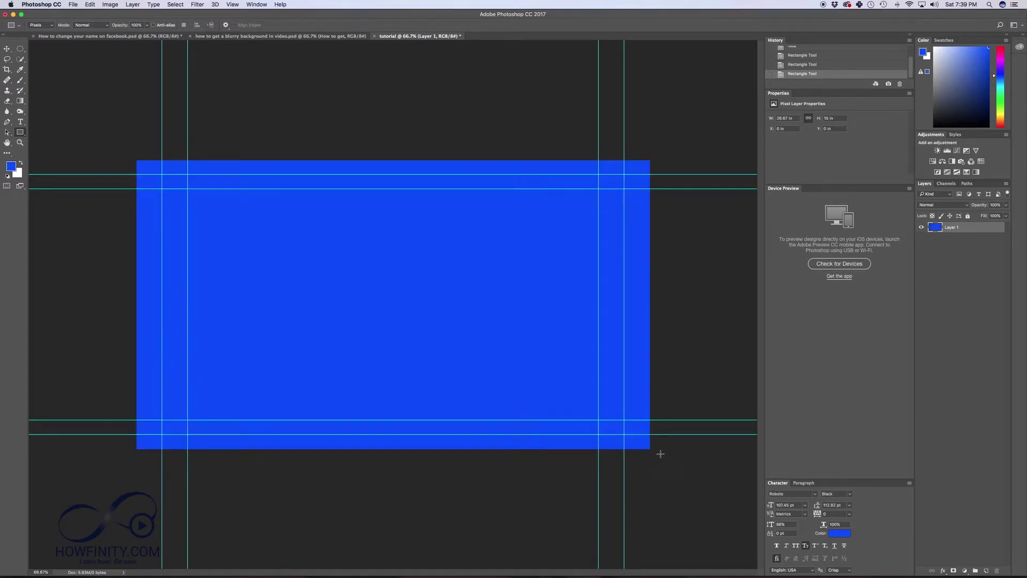
Step: Rename Layer 1 to 'background'
double_click(953, 226)
text(background)
key(Return)
Step: Check the Facebook reference thumbnail, then add a new empty layer above background
click(102, 36)
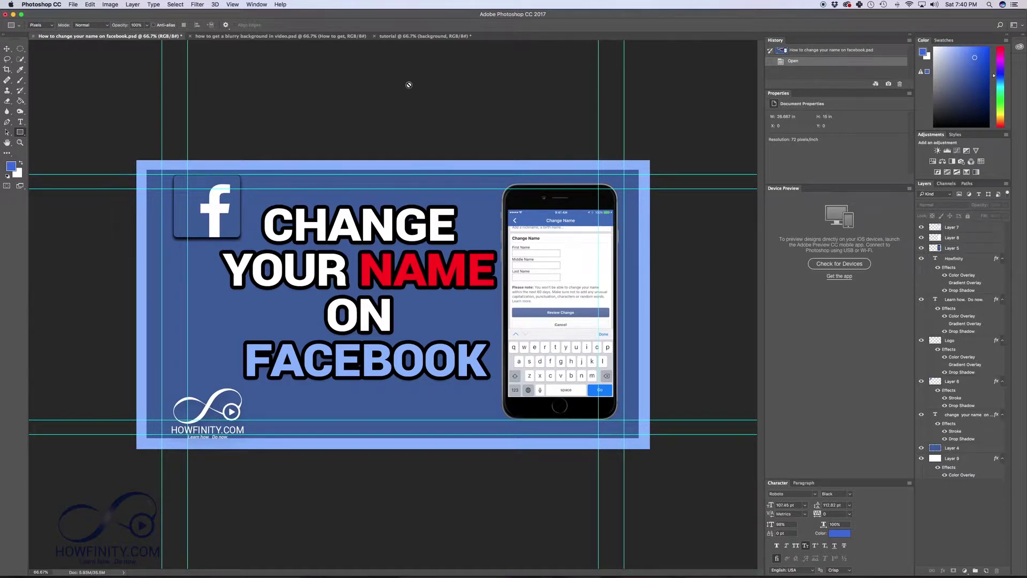
key(ctrl+shift+Tab)
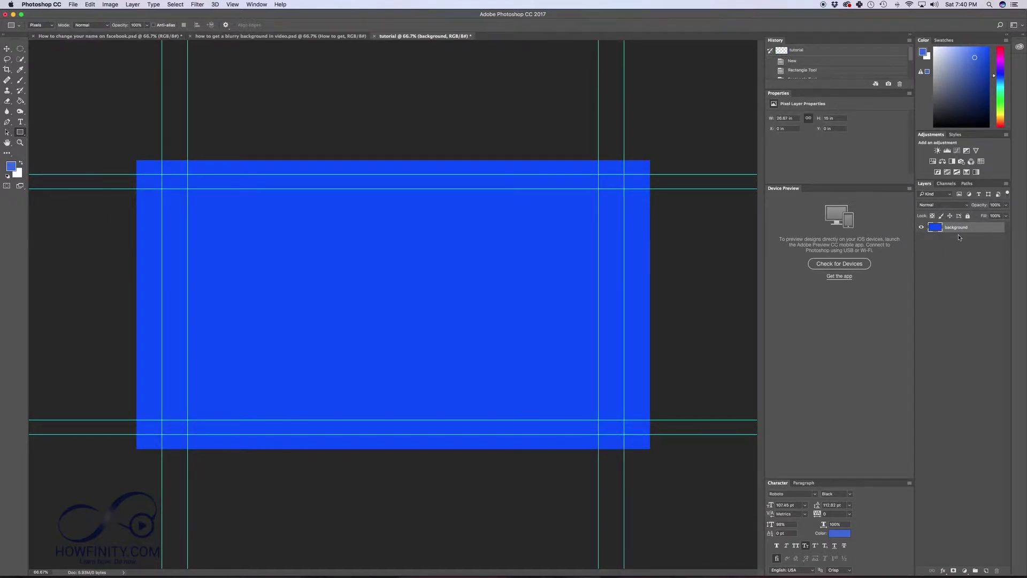
click(985, 571)
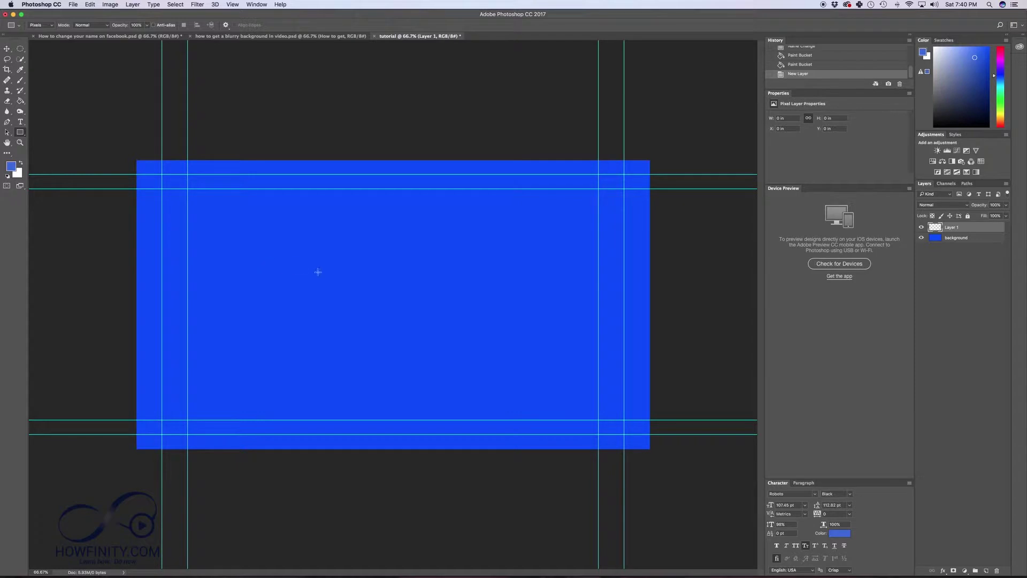
key(t)
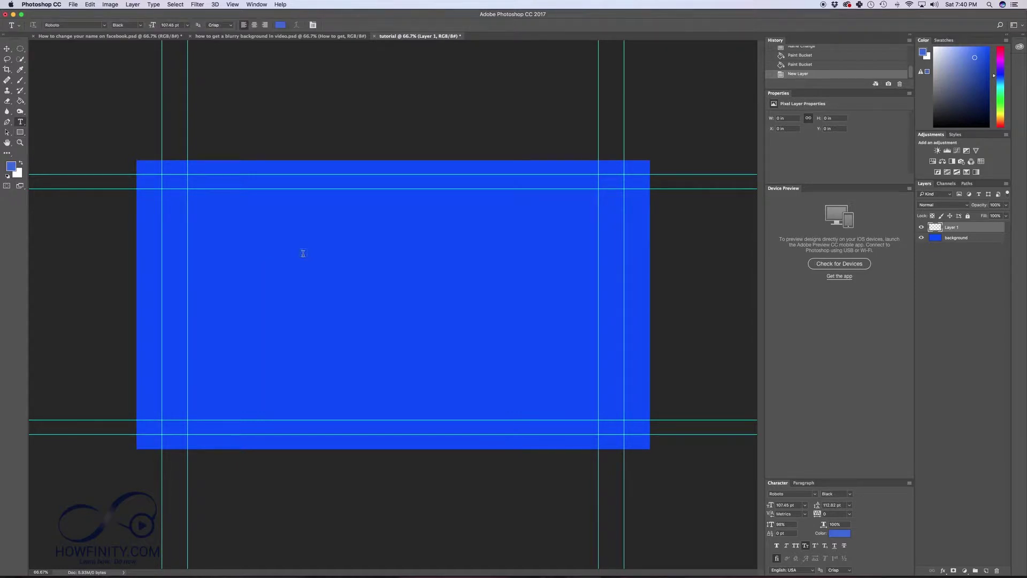
Step: Type the heading 'CHANGE YOUR NAME' / 'IN FACEBOOK' and colour it white
click(286, 246)
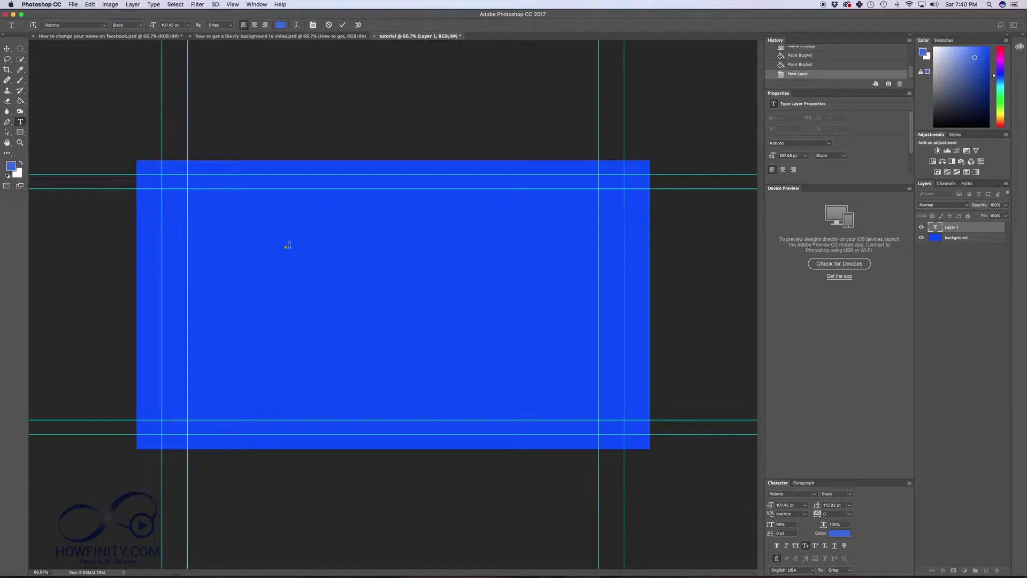
text(CHANGE YOUR NAME)
key(Return)
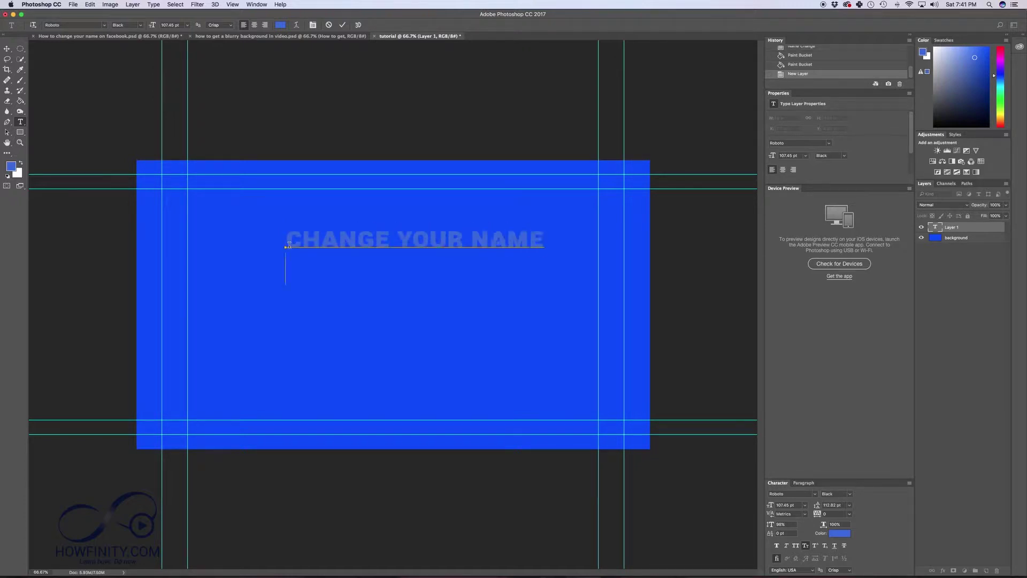
text(IN FACEBOOK)
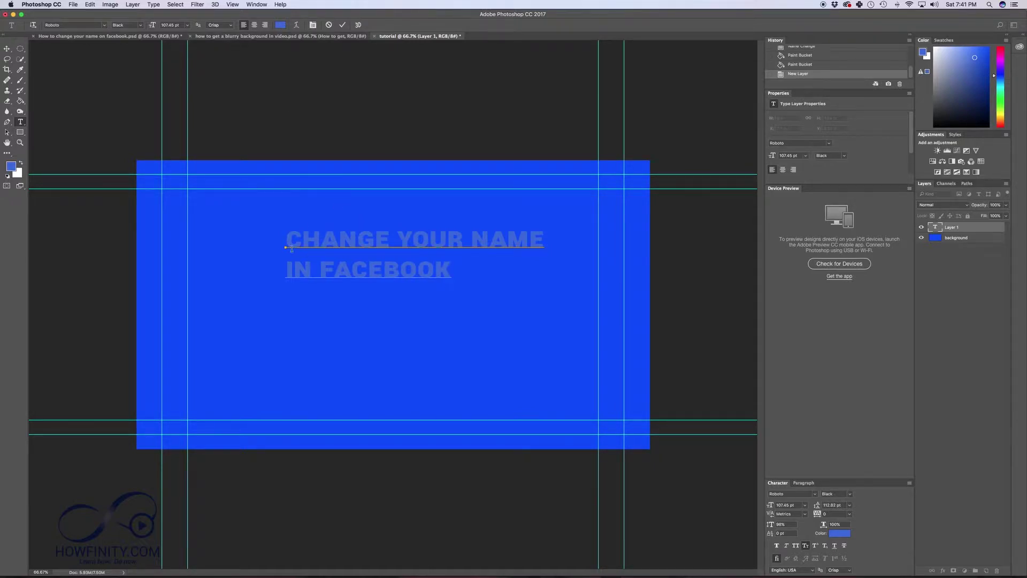
drag(285, 240, 454, 279)
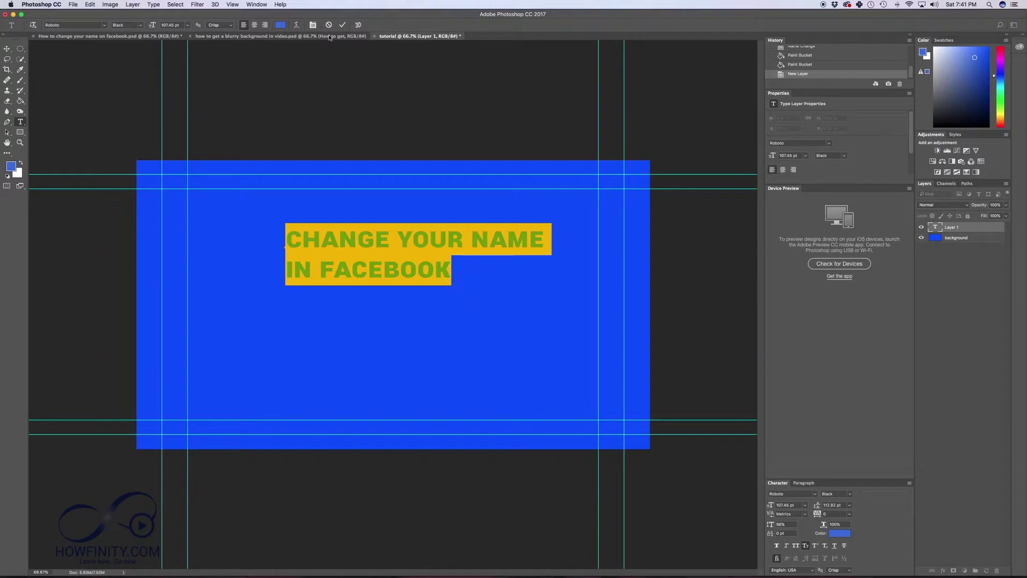
click(278, 25)
drag(482, 375, 415, 337)
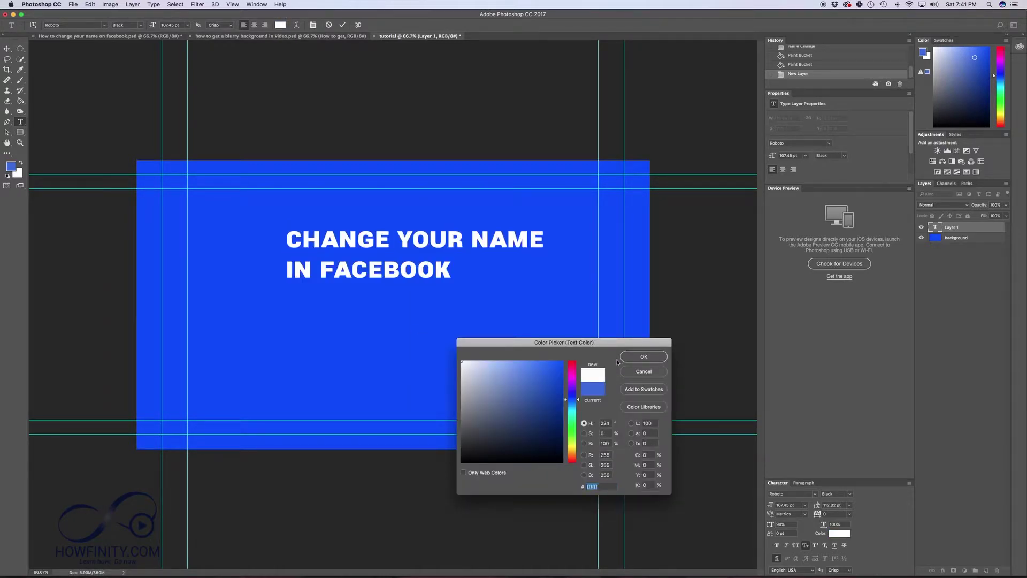
click(639, 357)
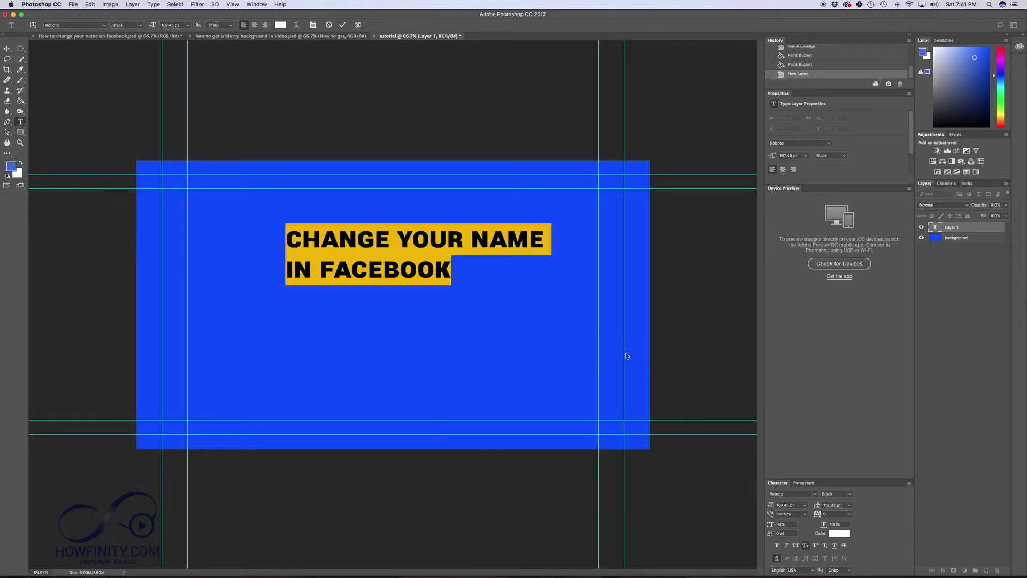
click(341, 263)
Step: Recolour the word CHANGE pure red
drag(287, 242, 390, 244)
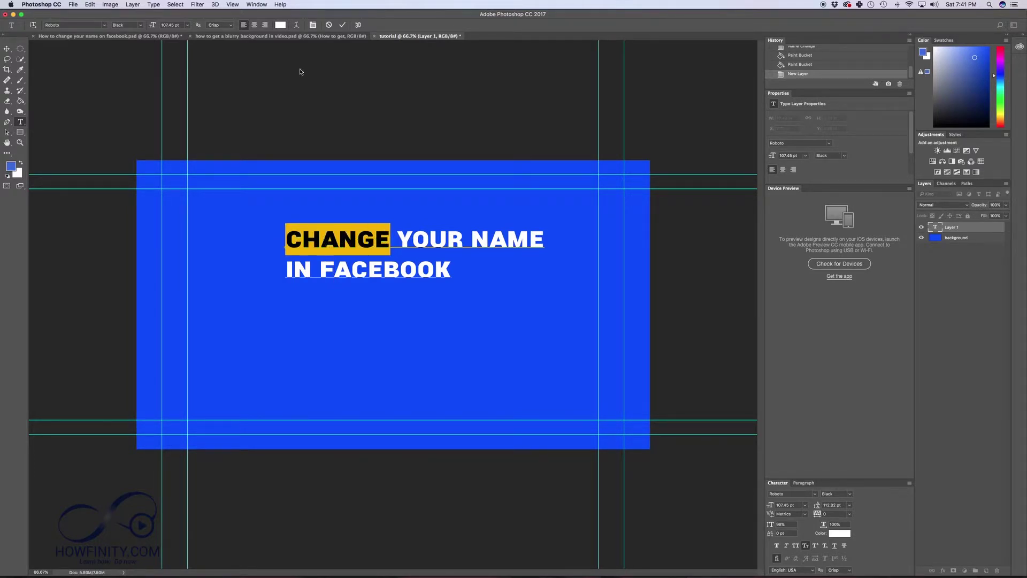
click(281, 25)
drag(510, 433, 574, 357)
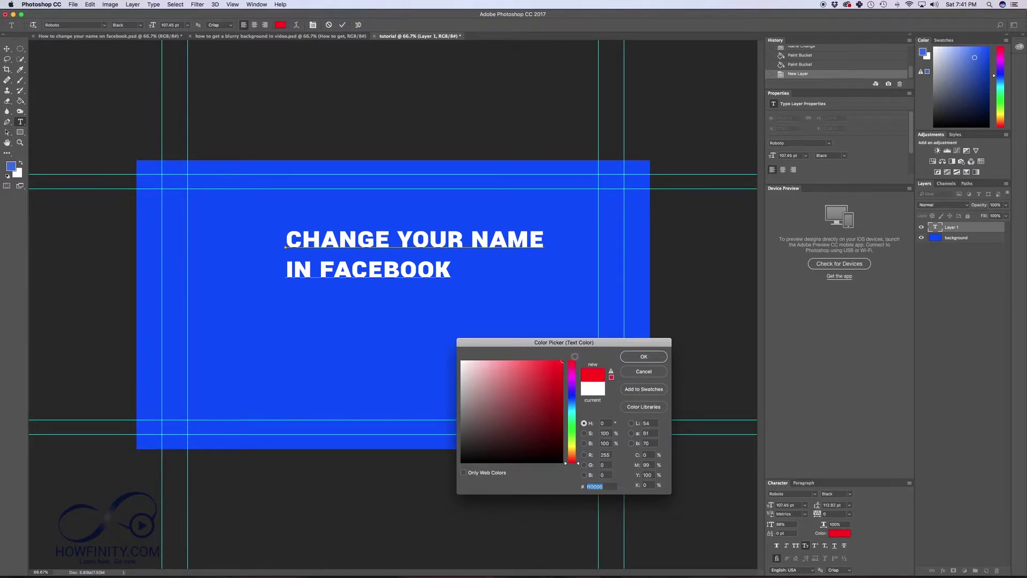
click(644, 358)
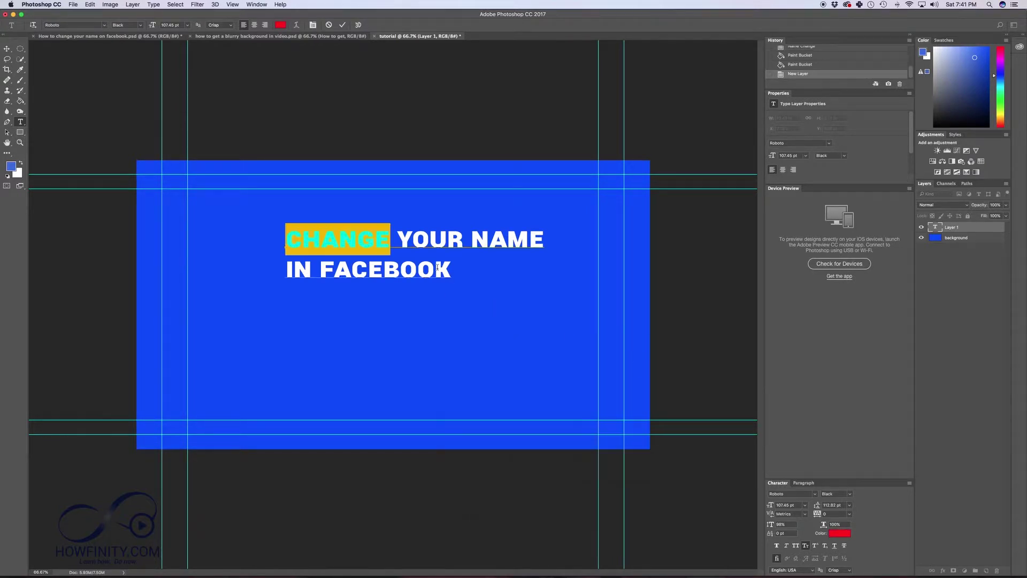
click(476, 267)
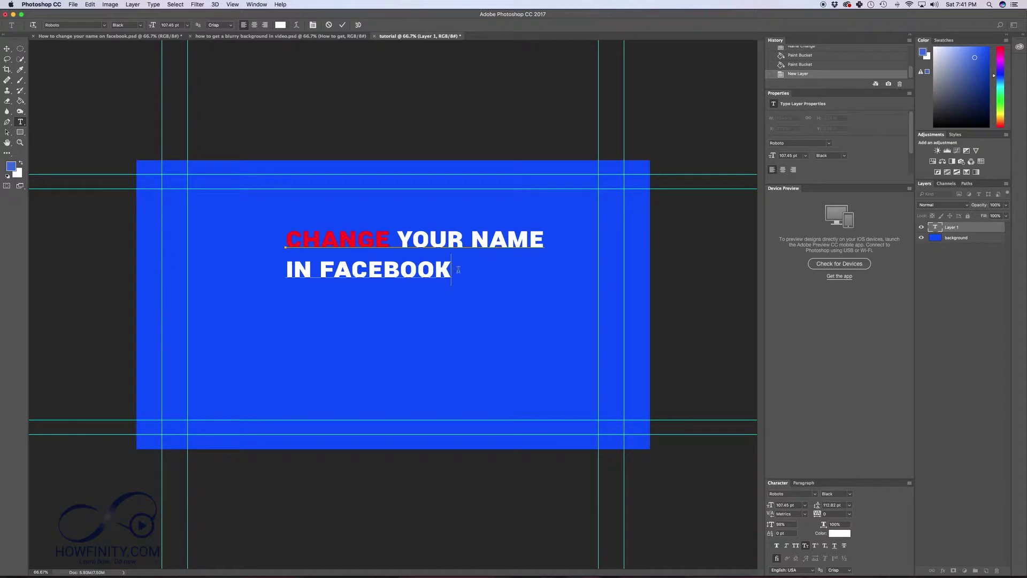
drag(453, 270, 222, 237)
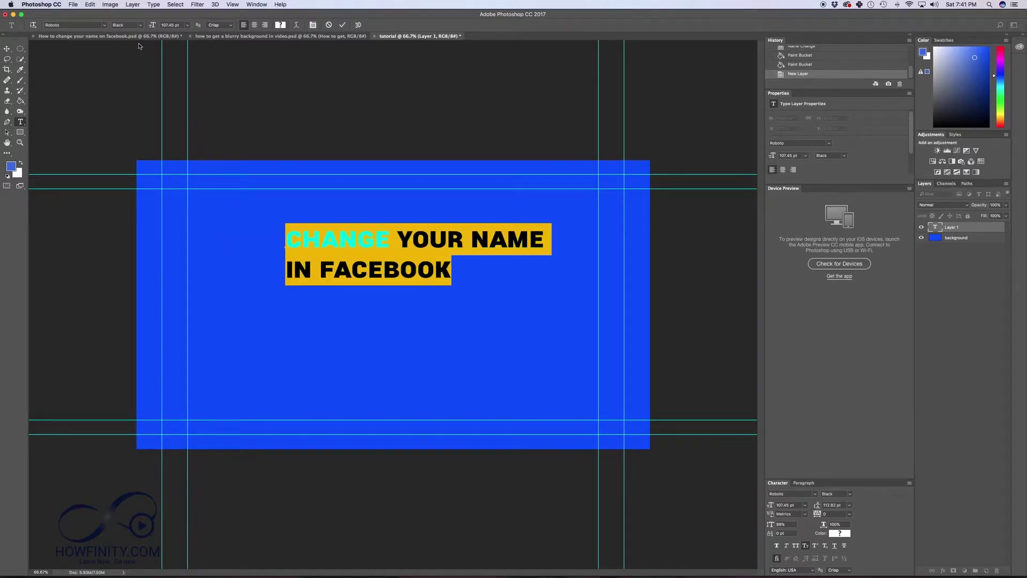
Step: Set the heading font to Arial Bold at 200 pt
click(82, 26)
text(a)
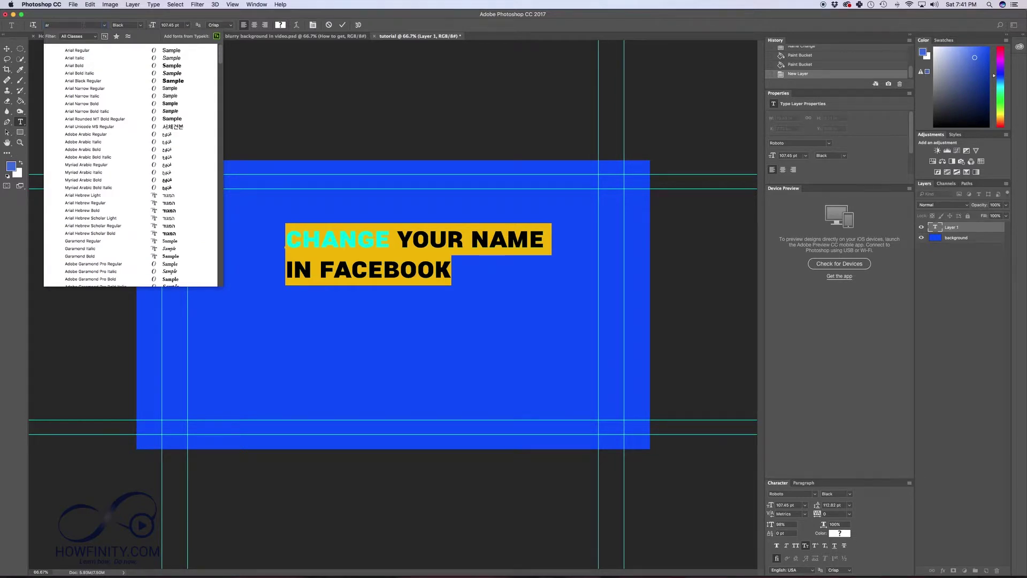
click(76, 66)
click(187, 24)
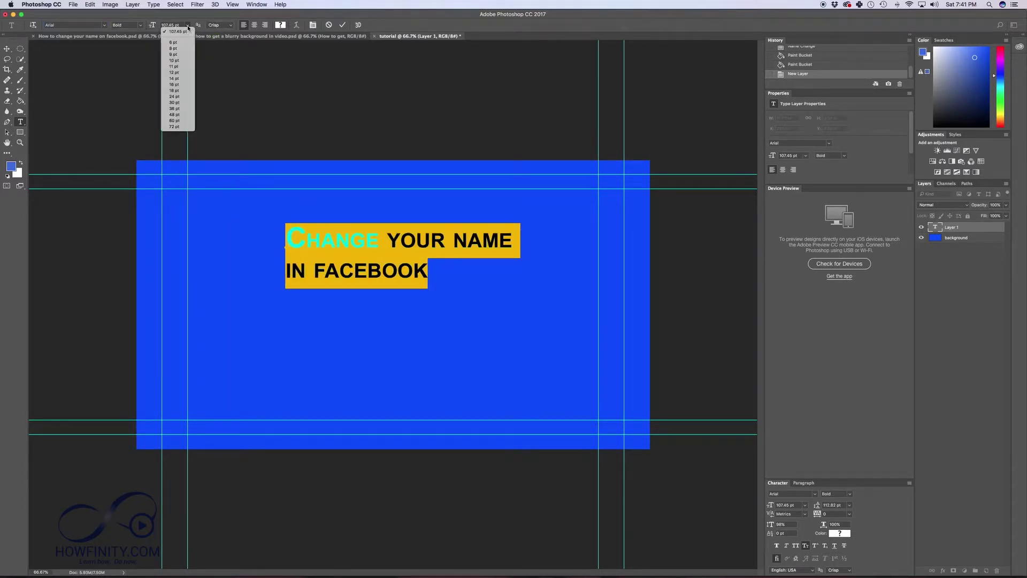
click(187, 24)
text(200)
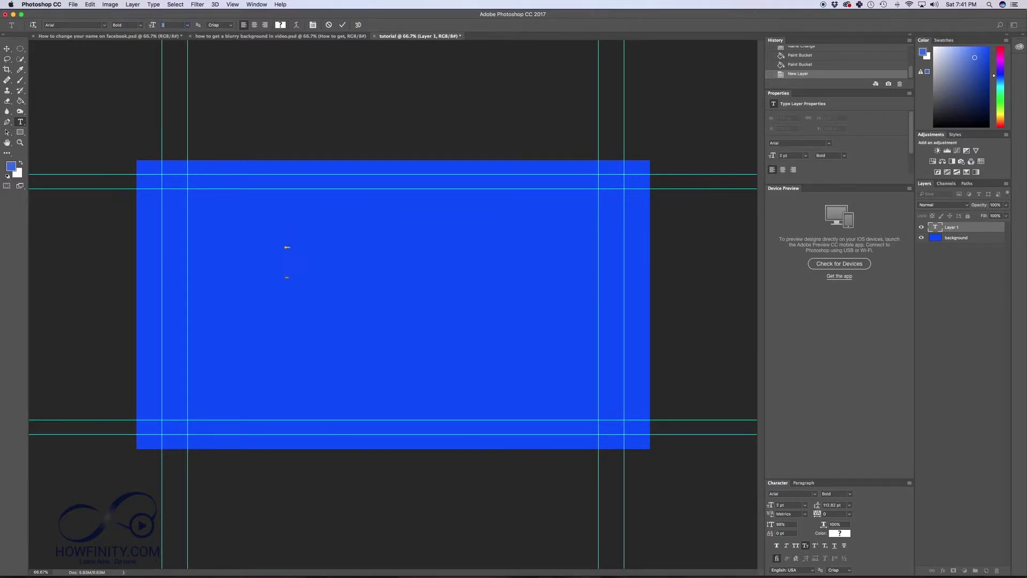
click(342, 25)
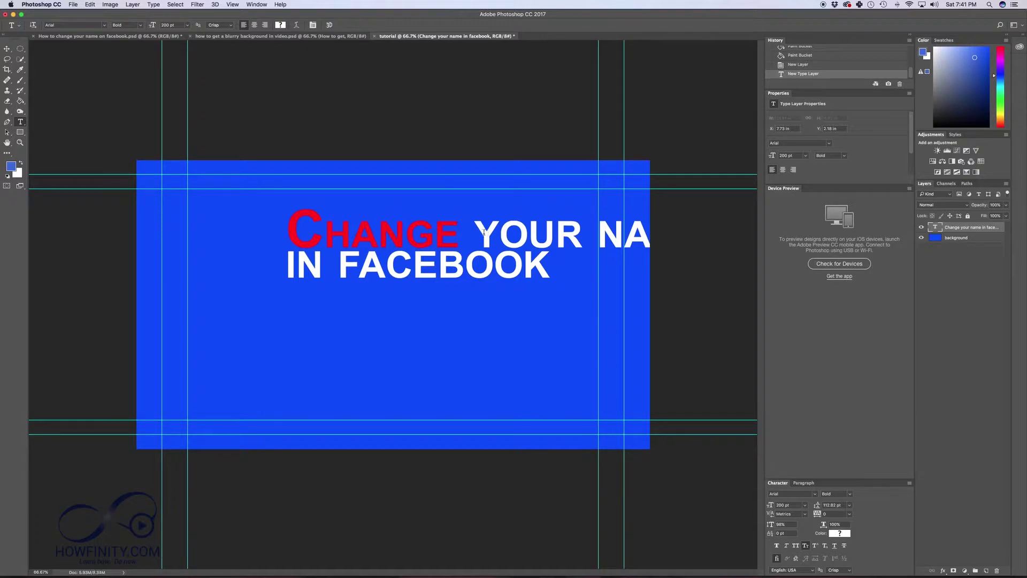
Step: Move the title down and left, comparing it with the Facebook reference thumbnail
key(v)
drag(428, 239, 330, 294)
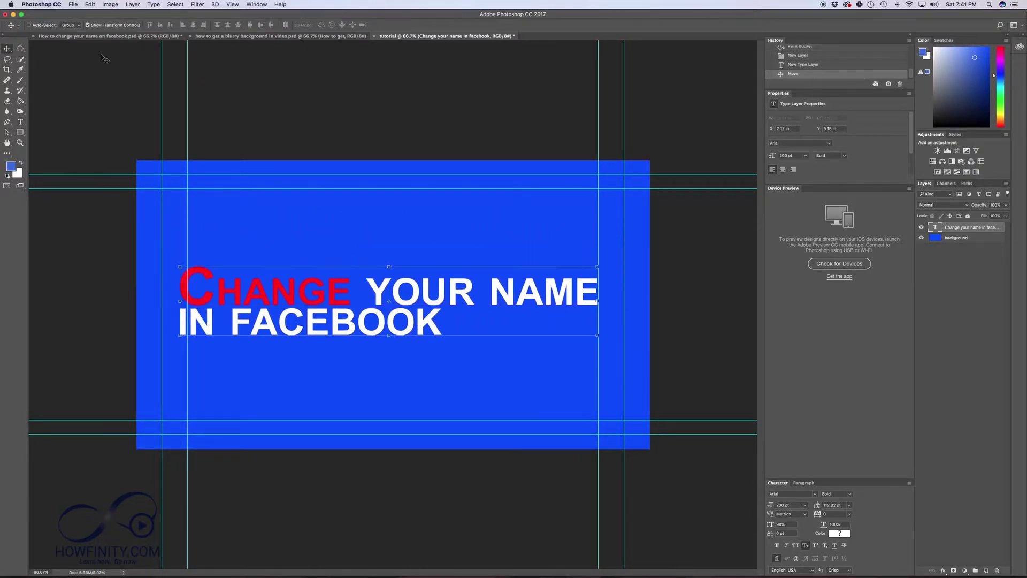
click(83, 36)
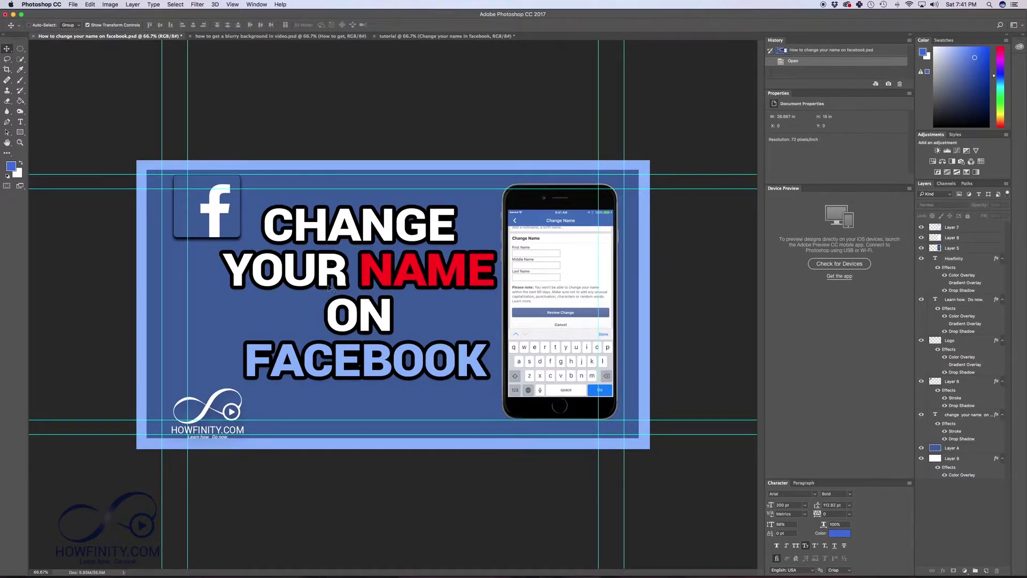
click(417, 36)
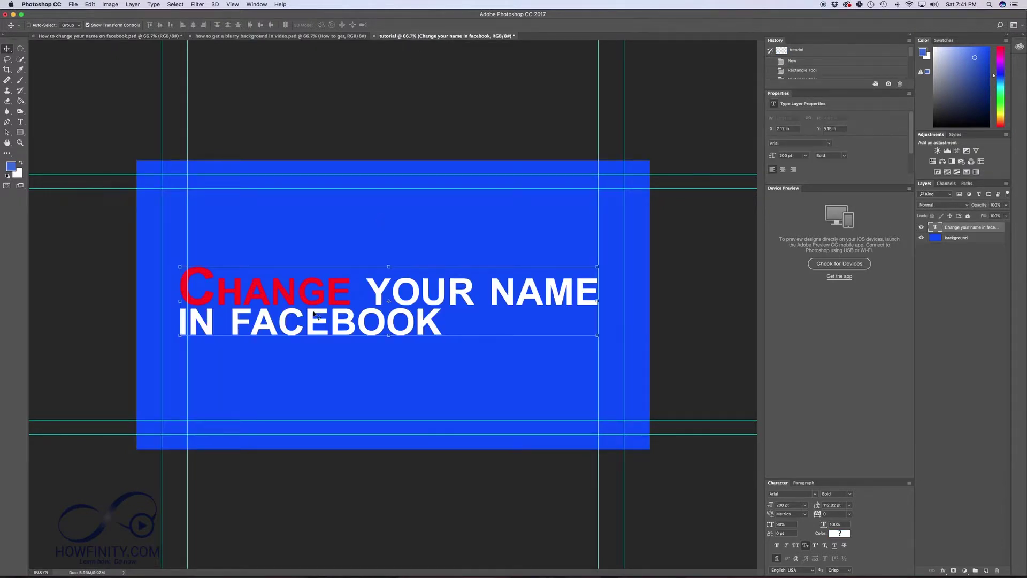
double_click(986, 228)
Step: Add a 12 px black Stroke outline to the heading text layer
double_click(987, 230)
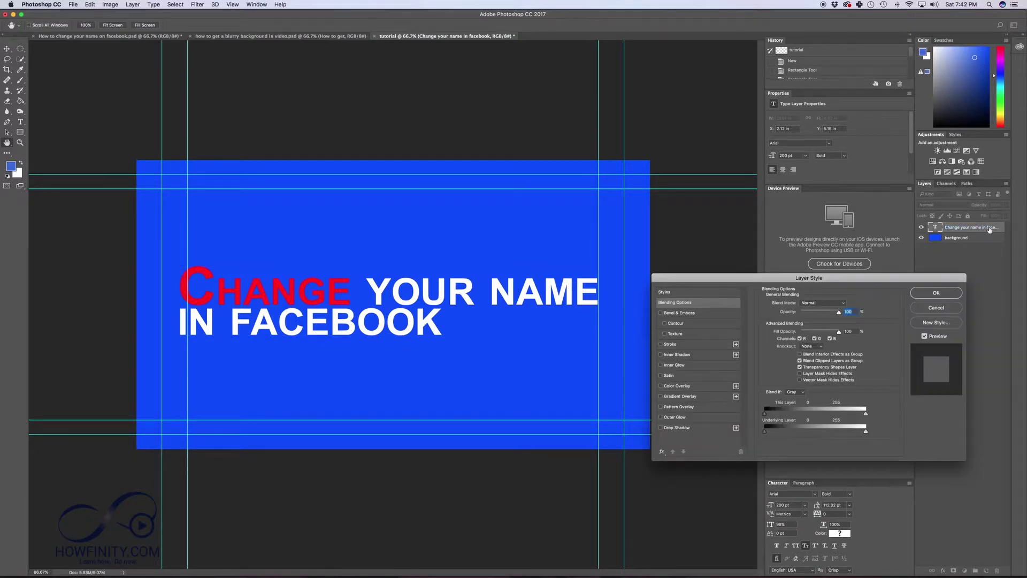
click(660, 344)
click(672, 347)
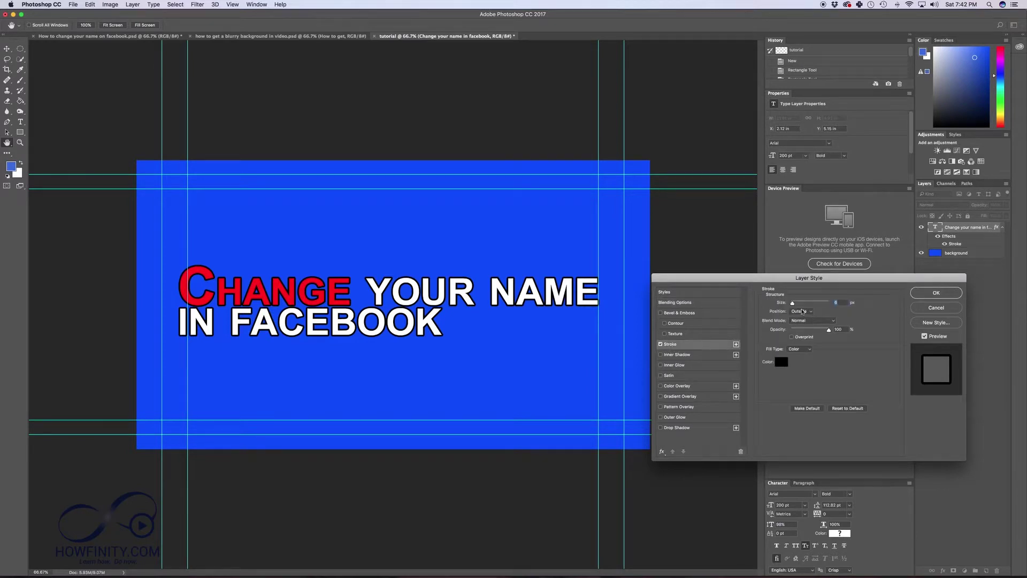
mouse_move(792, 302)
mouse_down()
mouse_move(809, 303)
mouse_move(794, 303)
mouse_up()
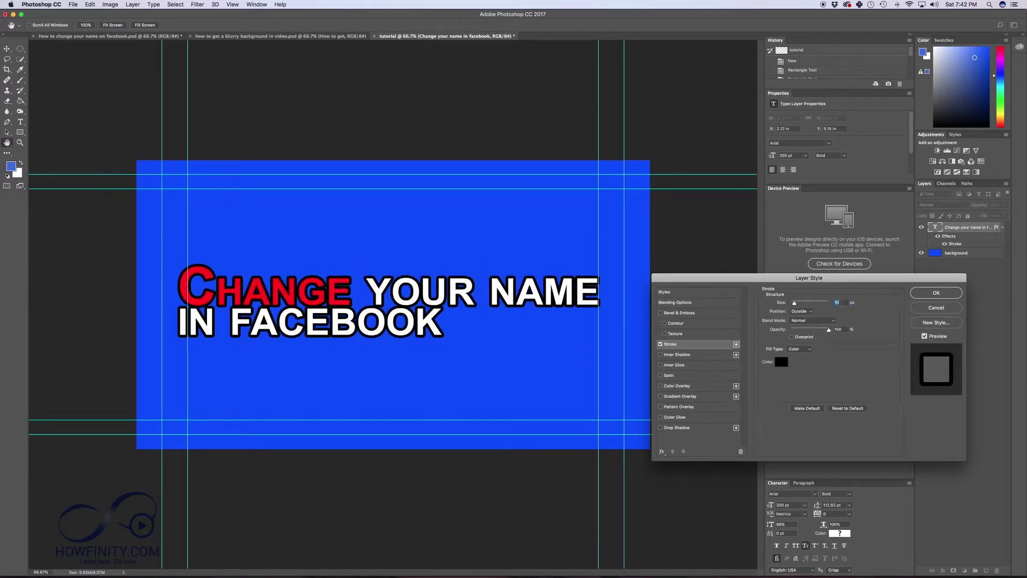
text(12)
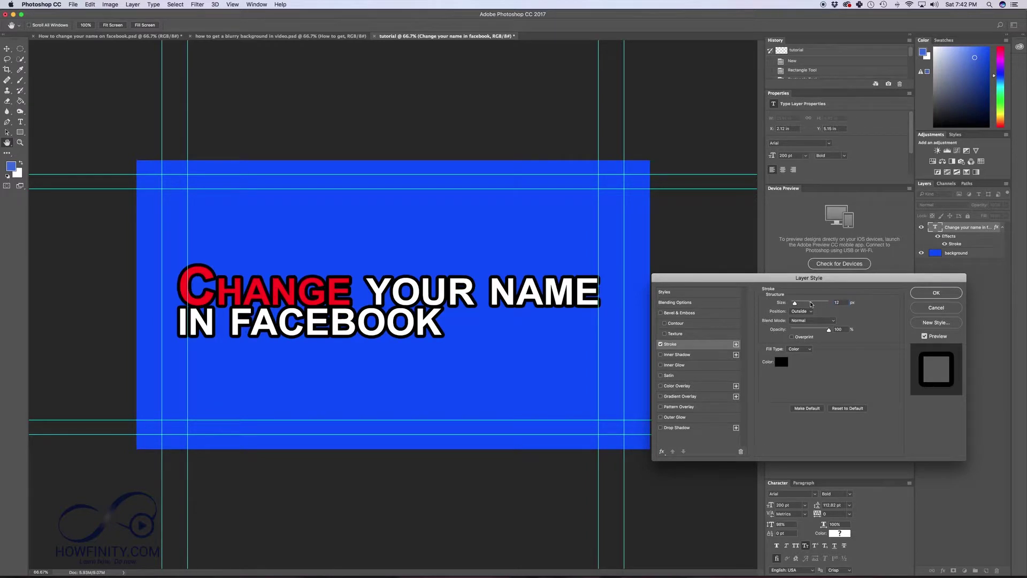
click(936, 293)
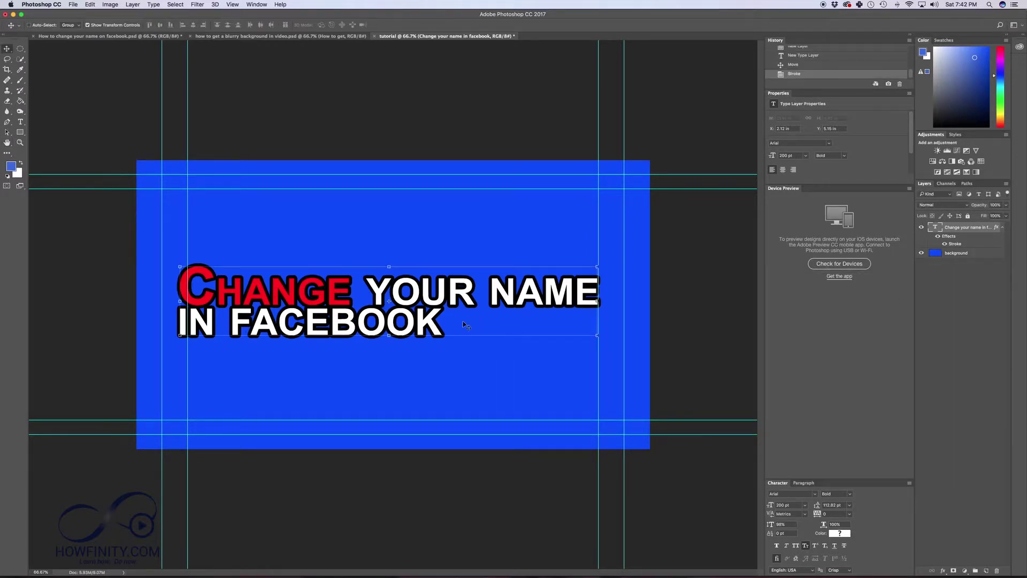
Step: Increase the heading's leading to about 166.83 pt in the Character panel
double_click(935, 229)
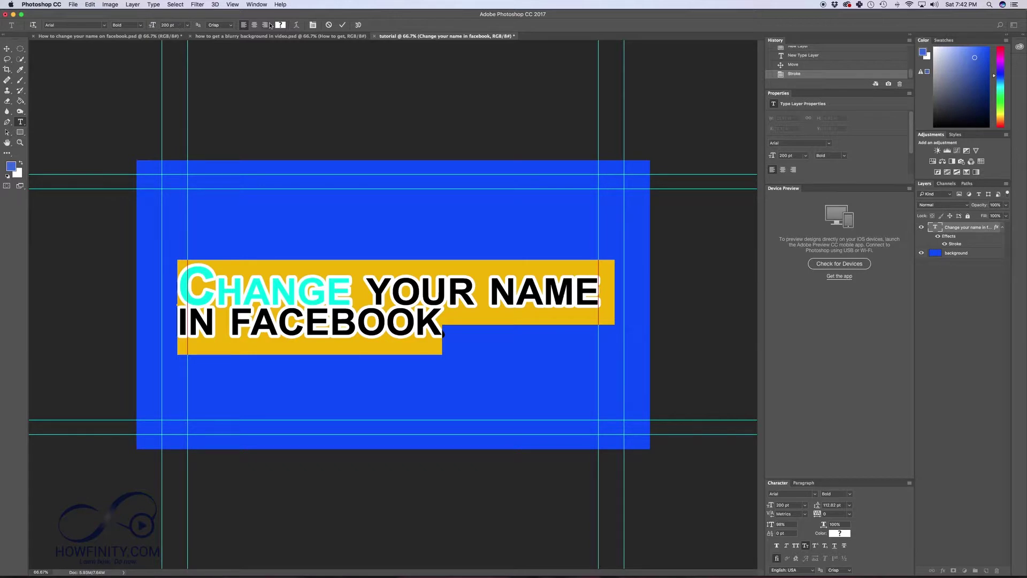
click(312, 25)
click(313, 25)
drag(816, 505, 832, 507)
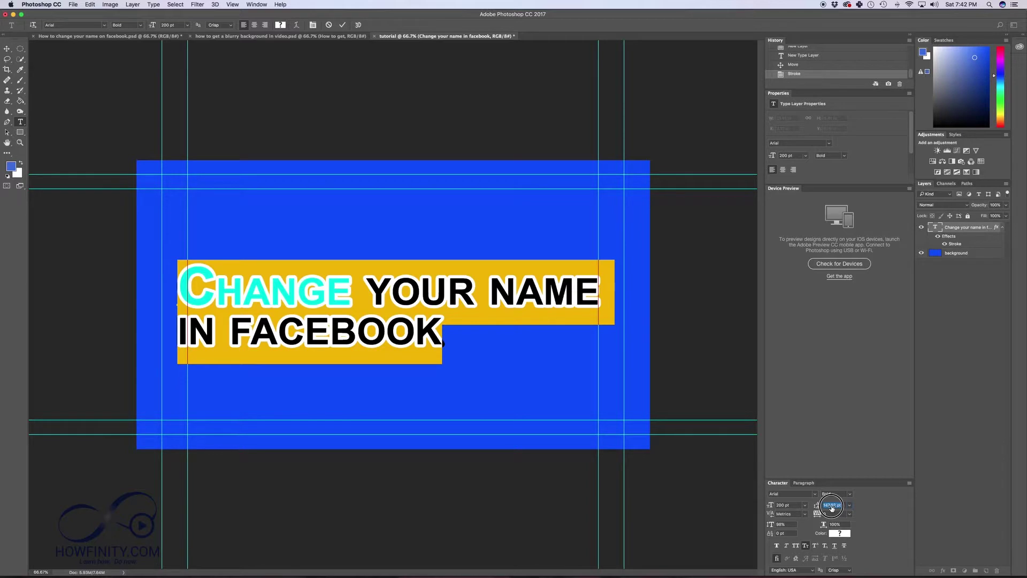
click(343, 25)
key(v)
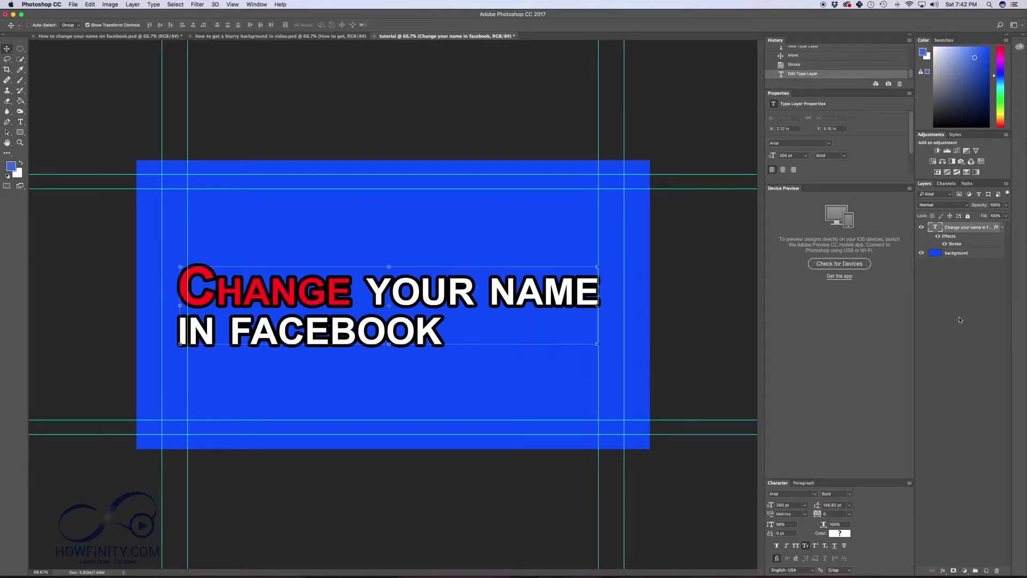
Step: Break the heading so YOUR NAME sits on its own middle line
double_click(941, 228)
click(487, 288)
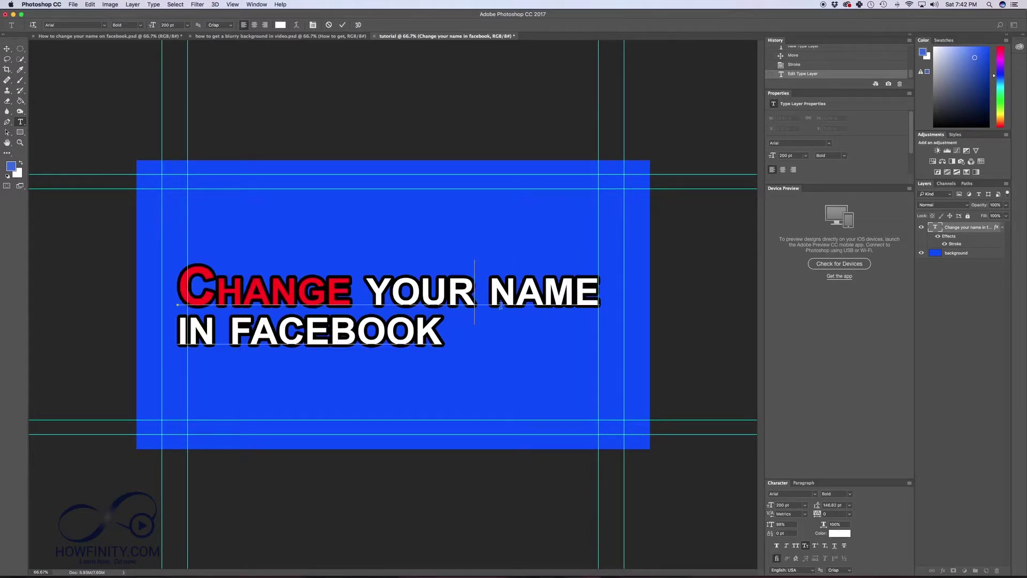
click(370, 289)
key(Return)
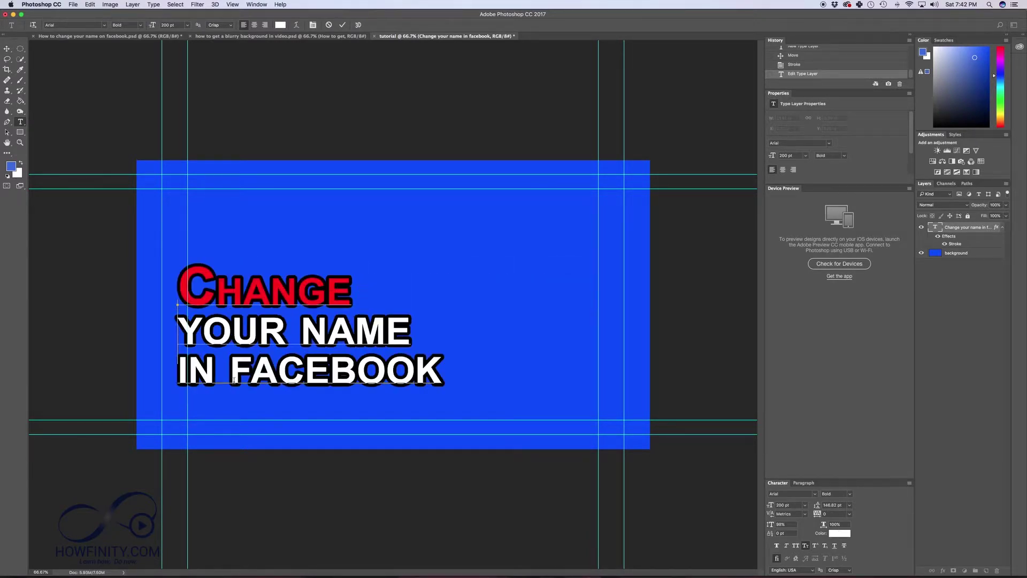
Step: Recolour the word FACEBOOK light purple
drag(230, 370, 508, 356)
click(280, 25)
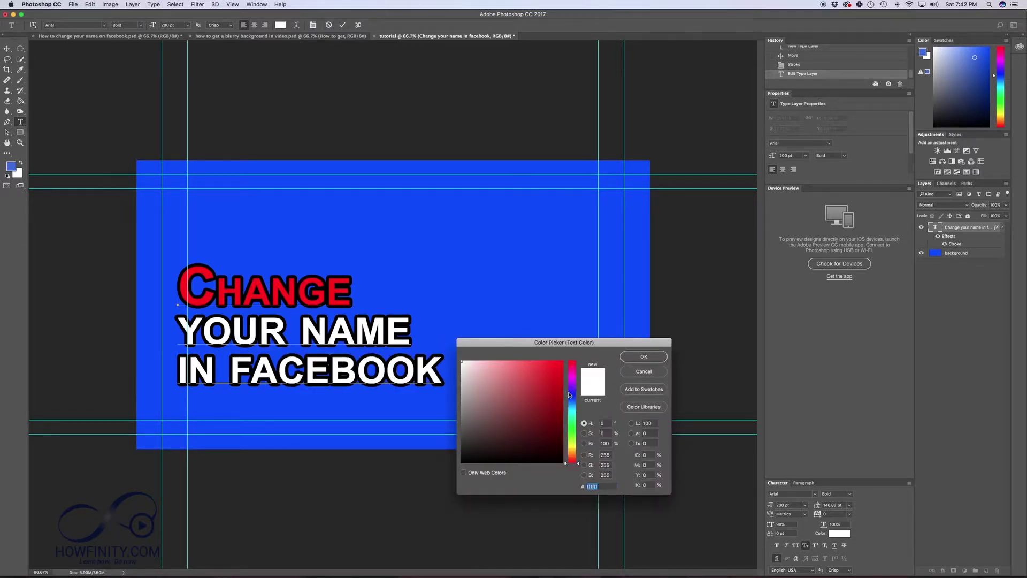
click(572, 396)
drag(545, 374, 500, 363)
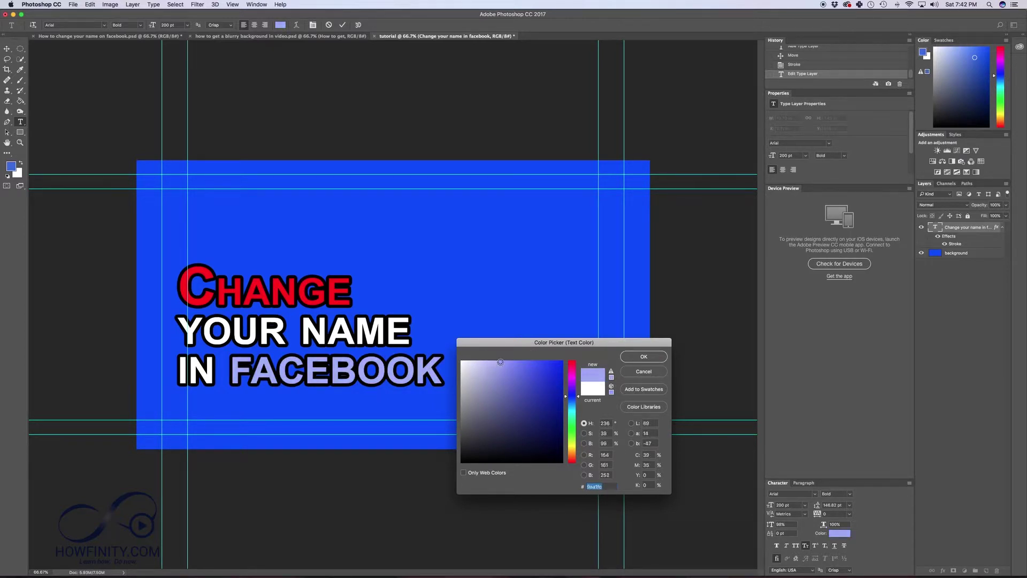
click(646, 356)
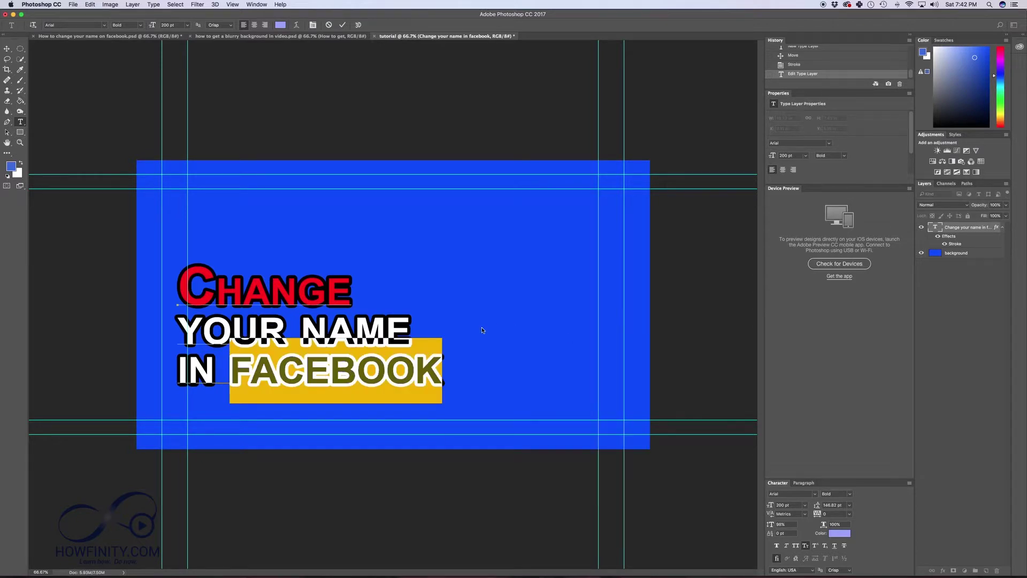
click(343, 24)
key(v)
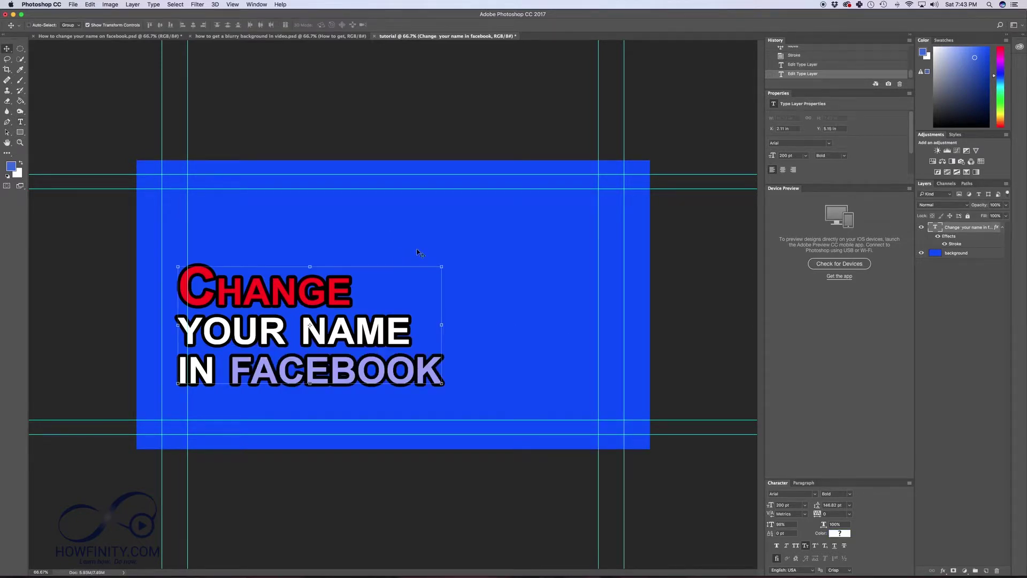
Step: Move the title up and scale it slightly larger with Free Transform
drag(313, 323, 328, 268)
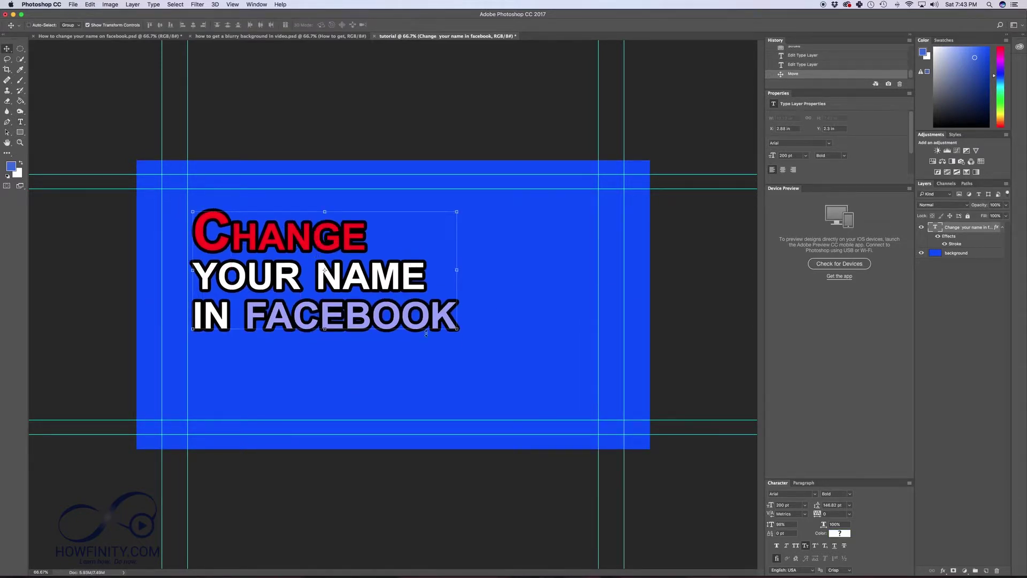
key(super+t)
drag(460, 333, 477, 365)
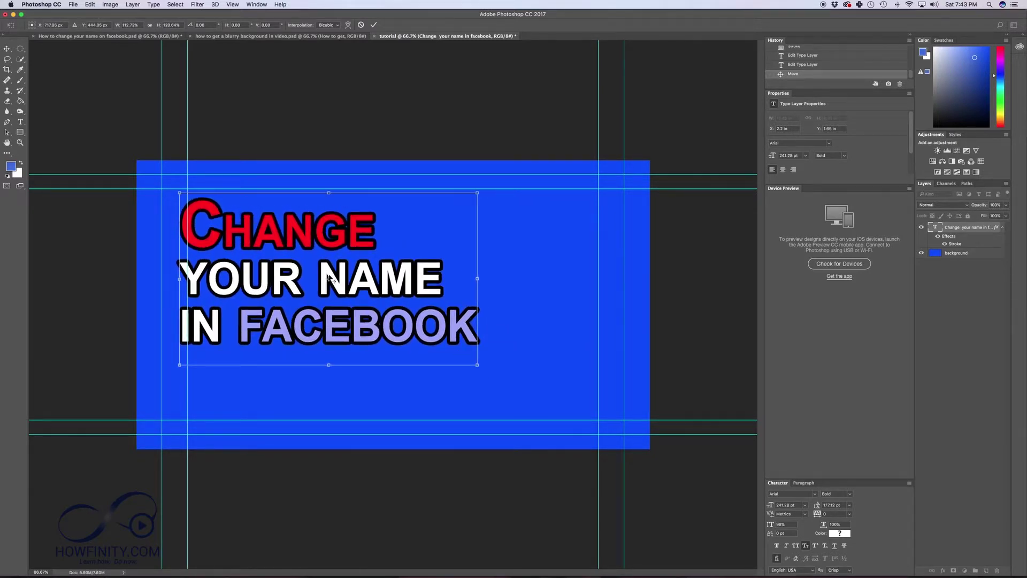
drag(328, 278, 378, 314)
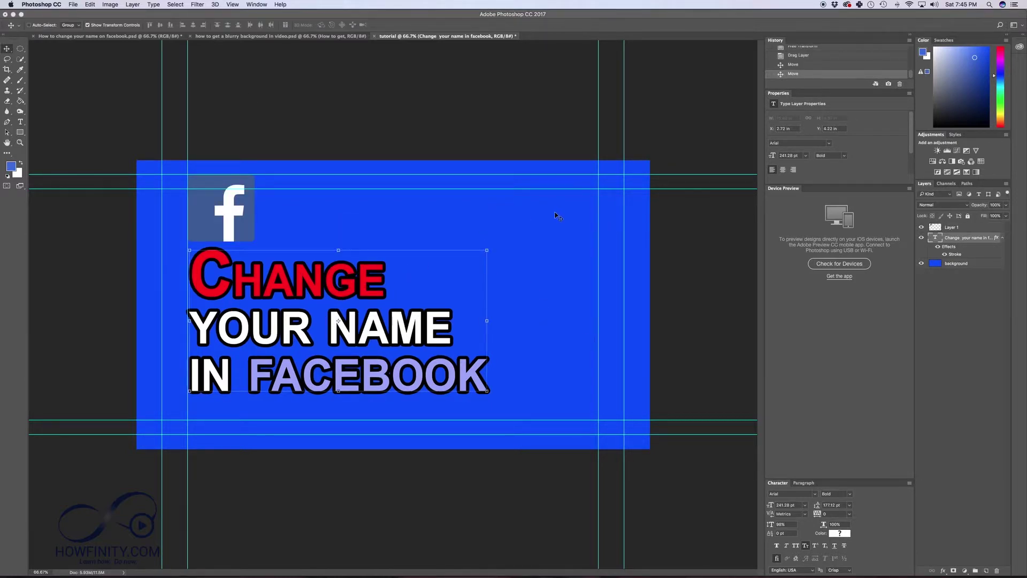
Step: Drag the phone screenshot Layers 7, 8 and 5 from facebook.psd onto the tutorial canvas
key(ctrl+Tab)
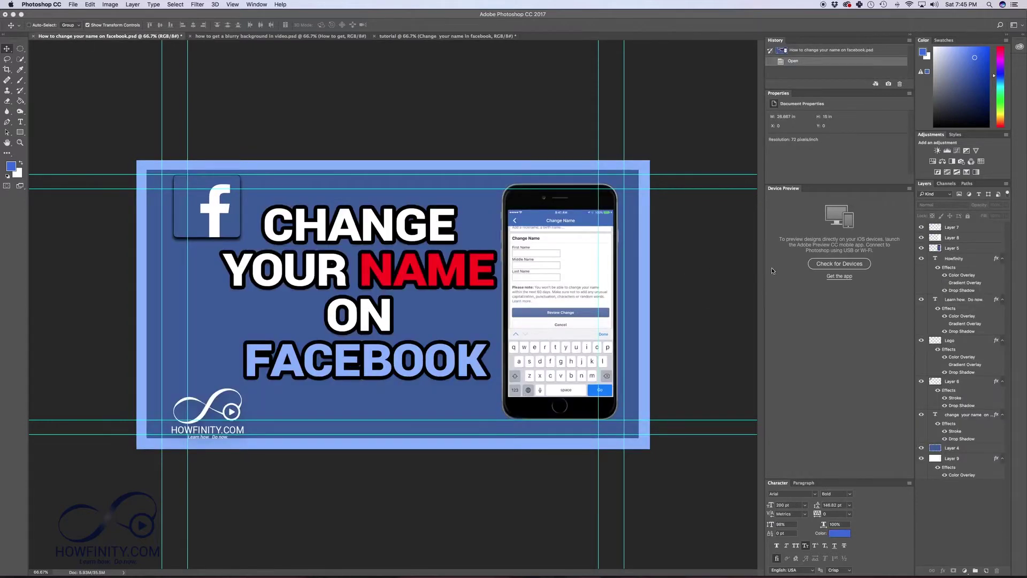
drag(121, 36, 518, 261)
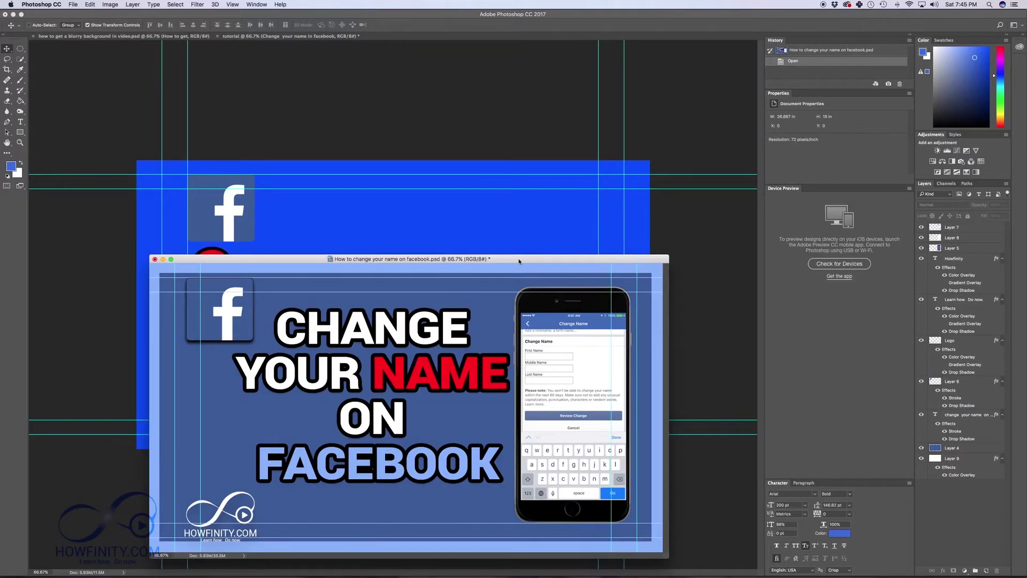
click(960, 229)
shift+click(962, 249)
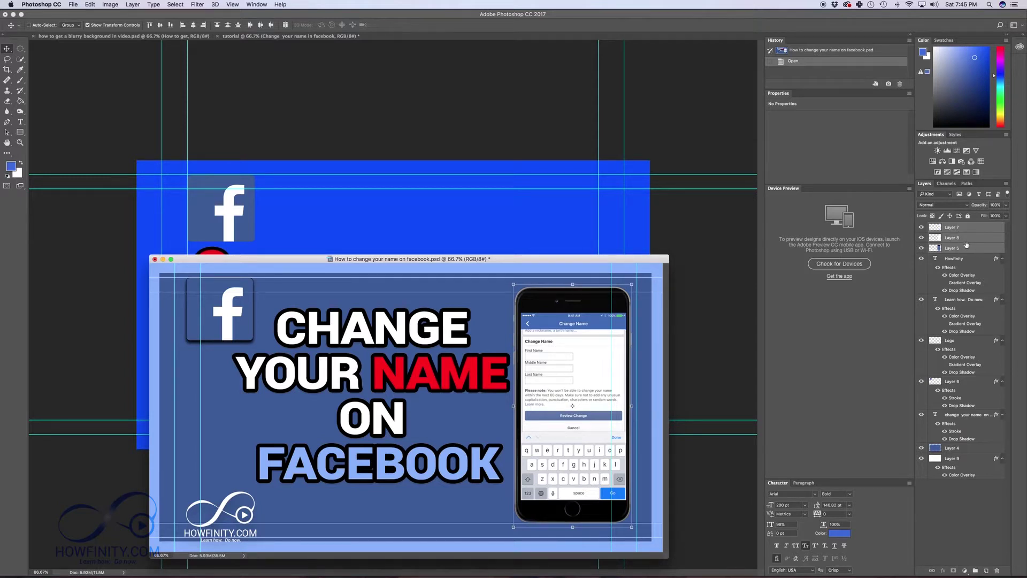
drag(972, 230, 539, 215)
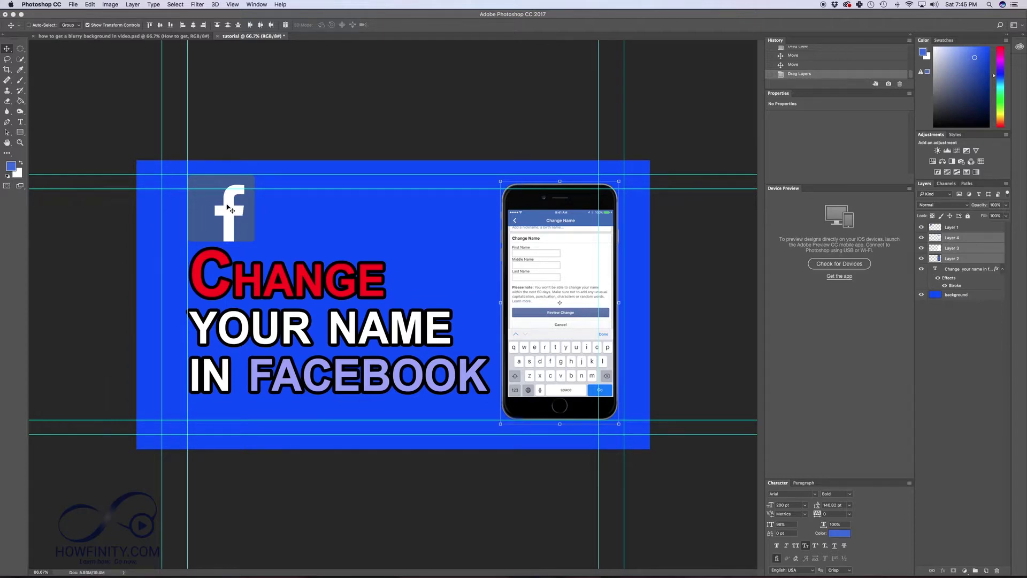
Step: Apply an Overlay-blend Gradient Overlay style to the blue background layer
click(229, 210)
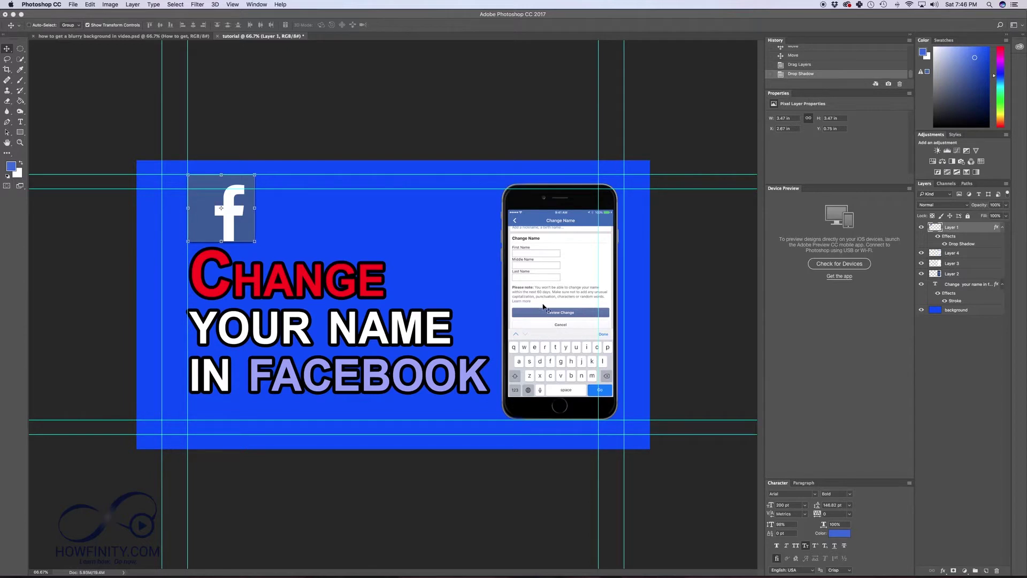
double_click(981, 315)
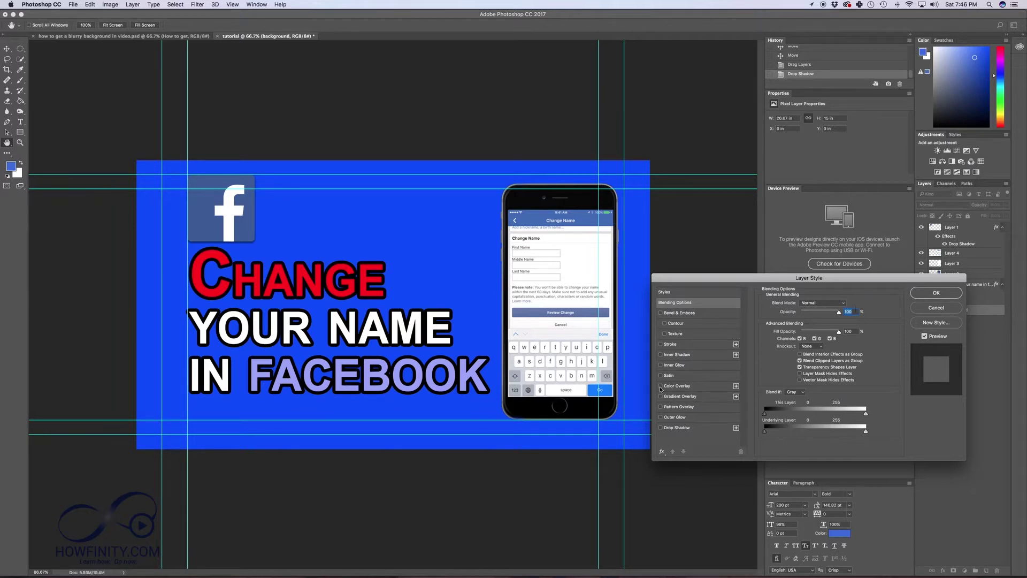
click(660, 397)
click(682, 396)
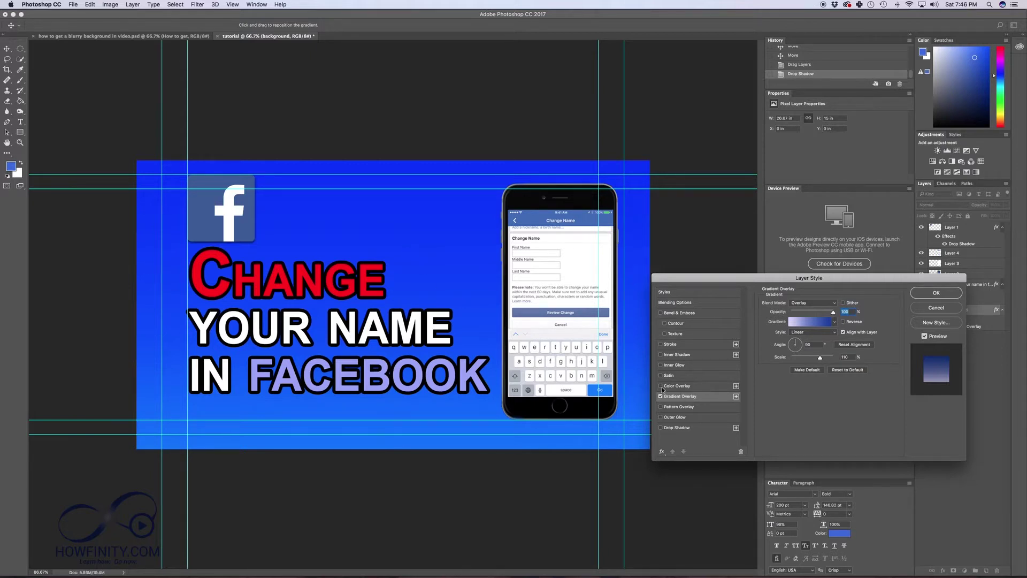
click(936, 293)
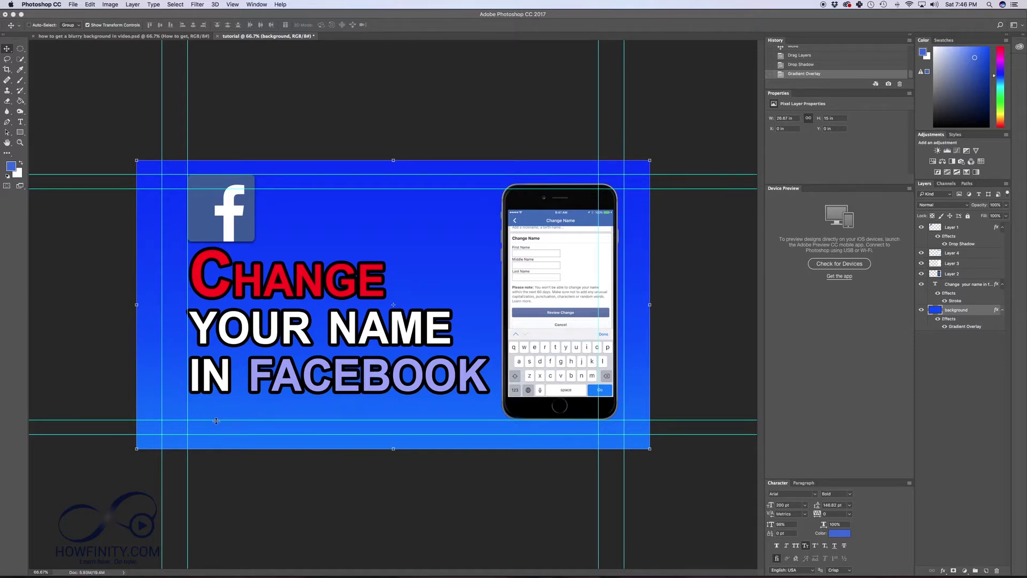
click(104, 36)
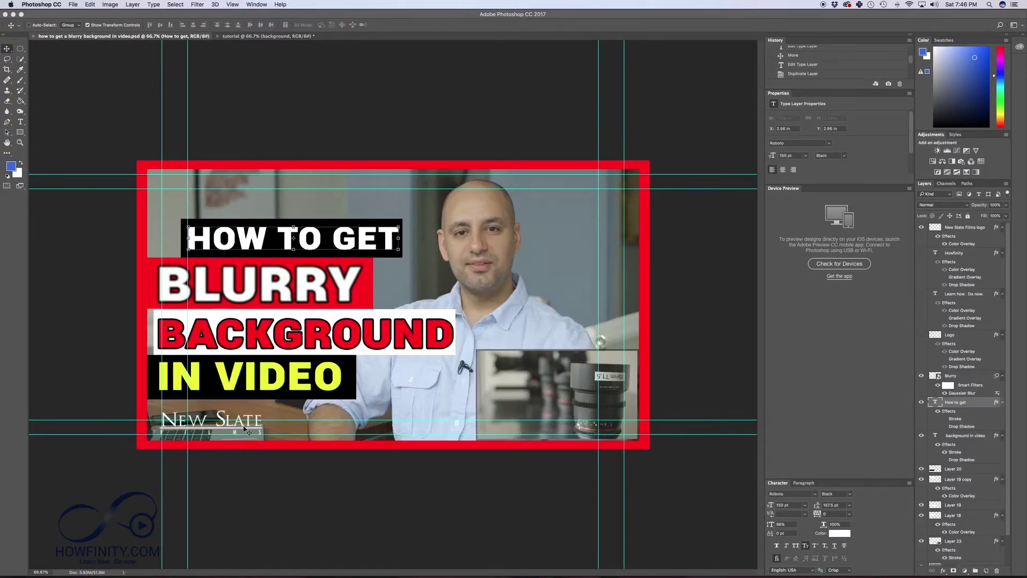
click(267, 36)
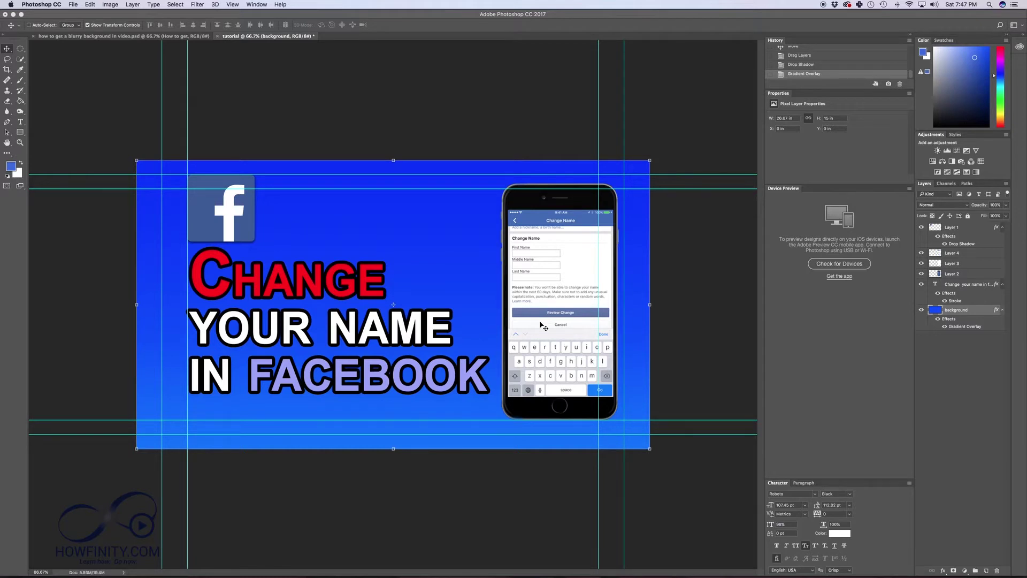
click(108, 37)
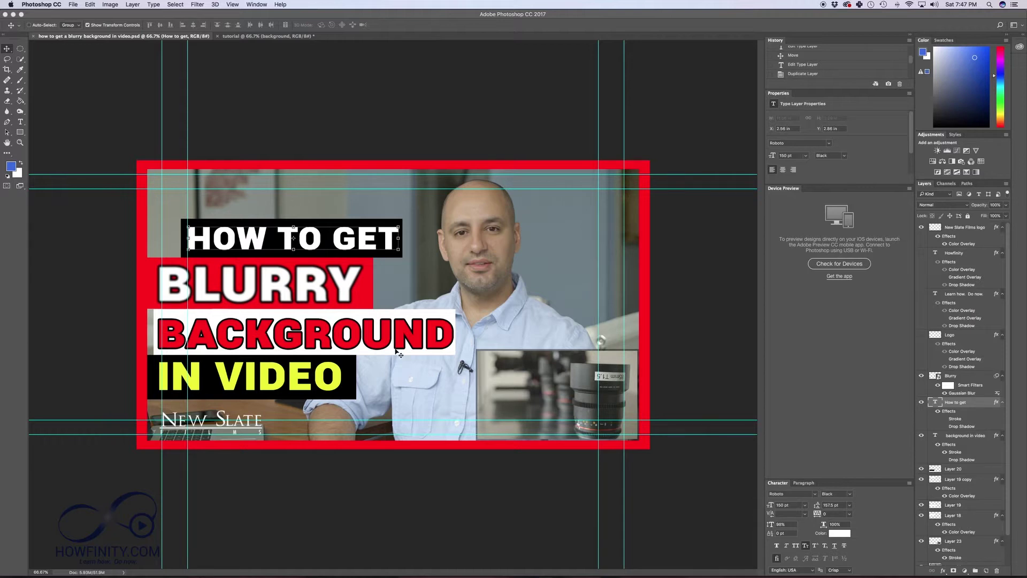
Step: Hide Layer 22's presenter photo, briefly checking the red background Layer 7's visibility
scroll(960, 474, down, 2)
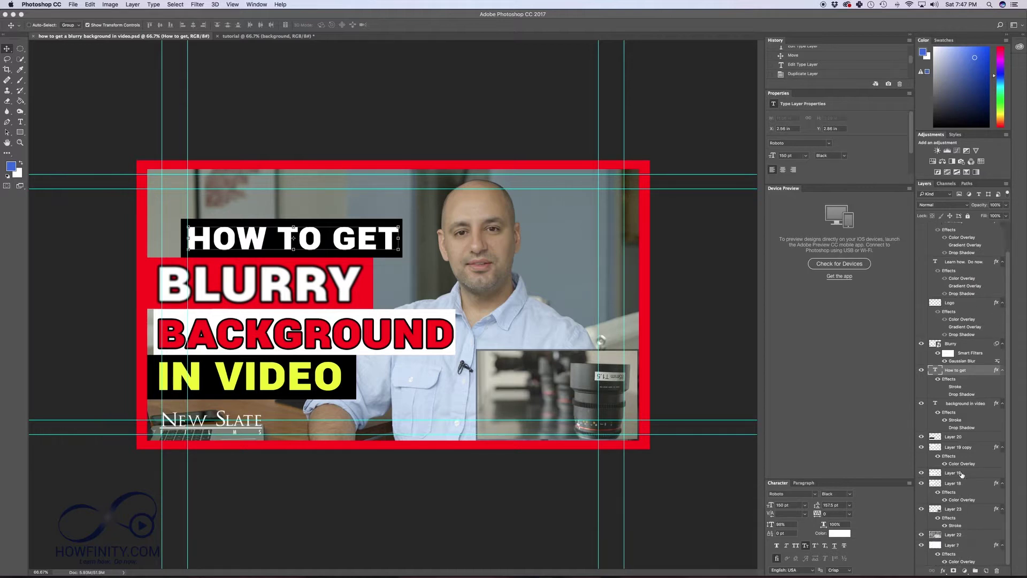
click(960, 536)
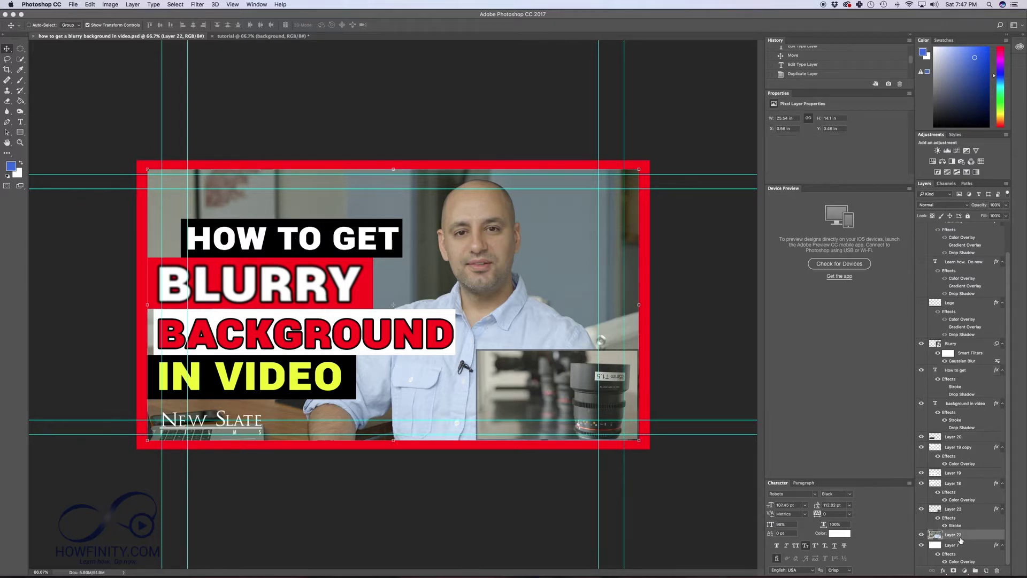
click(922, 535)
click(922, 535)
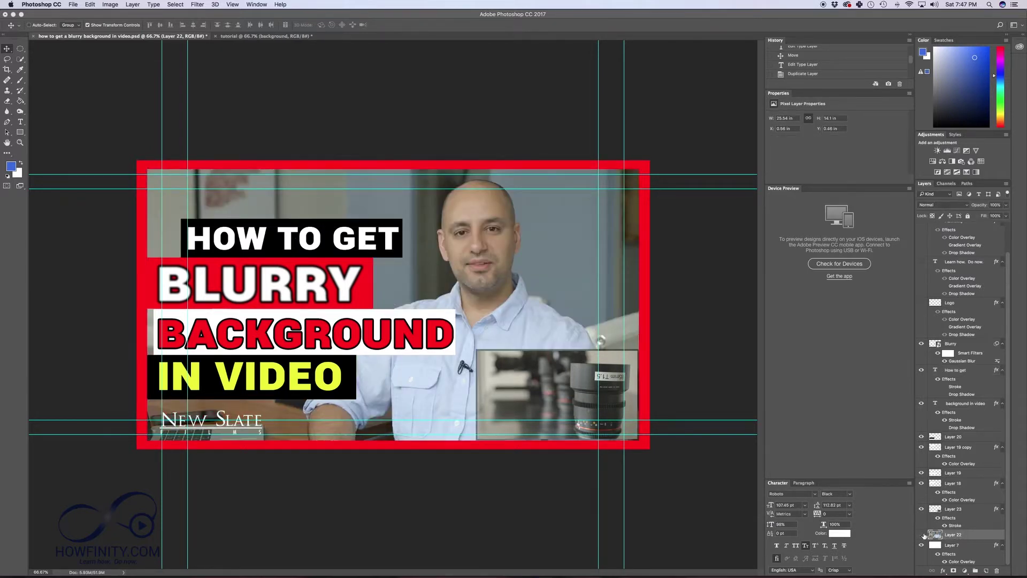
click(921, 534)
click(921, 545)
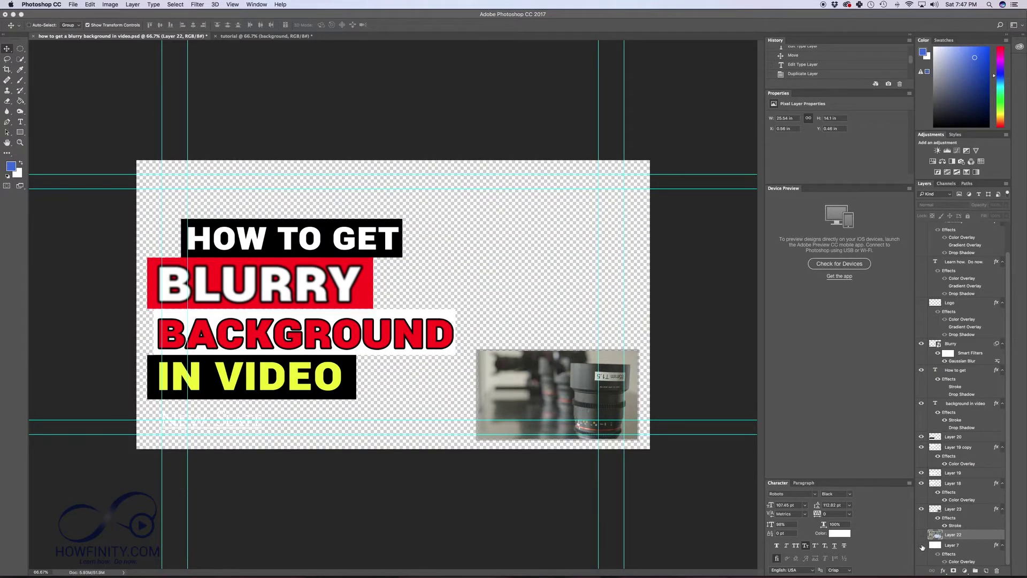
click(921, 544)
Step: Pick the Rectangle tool and test Layer 7's effects, leaving the presenter photo hidden
click(20, 132)
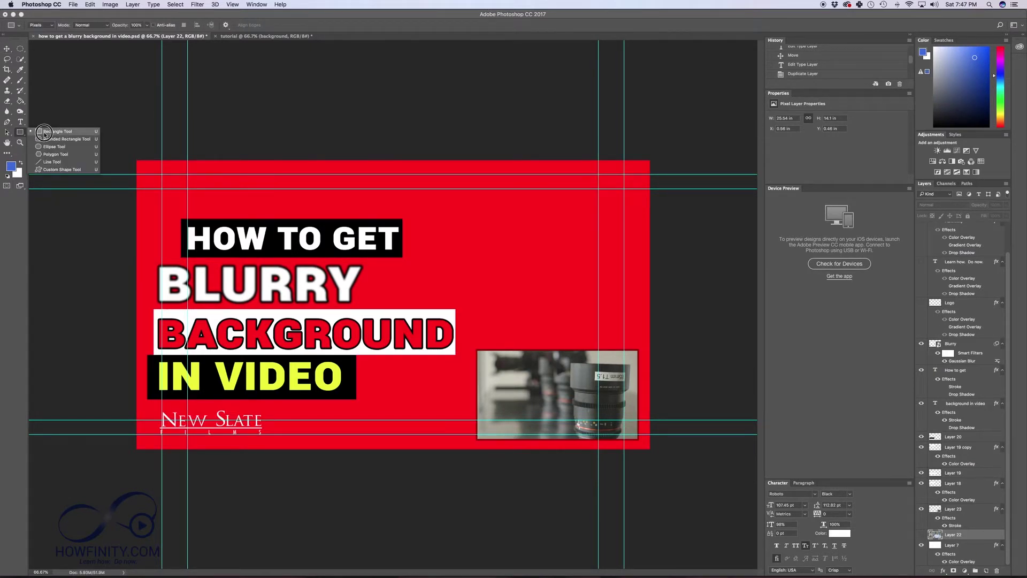
click(44, 133)
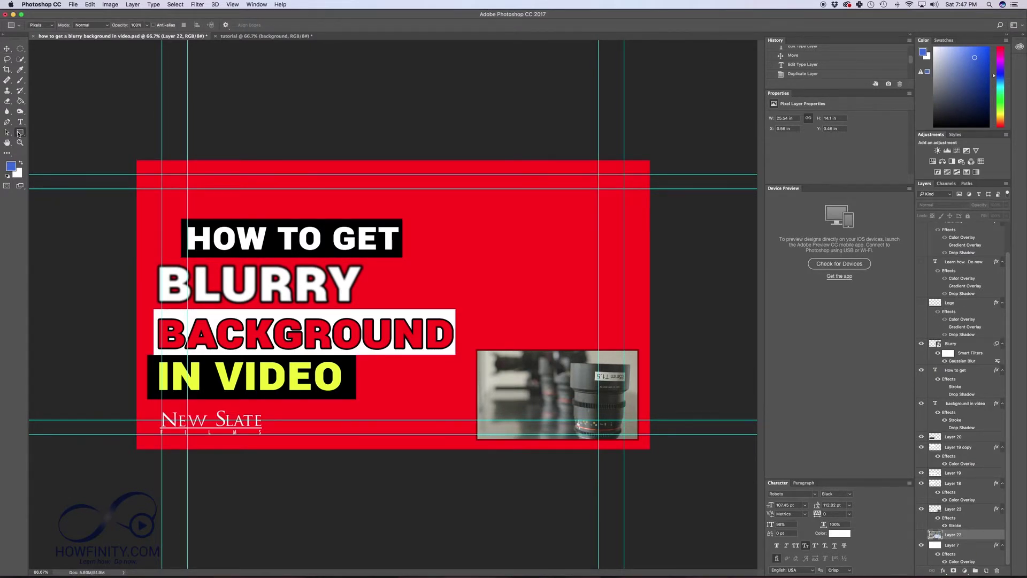
click(953, 545)
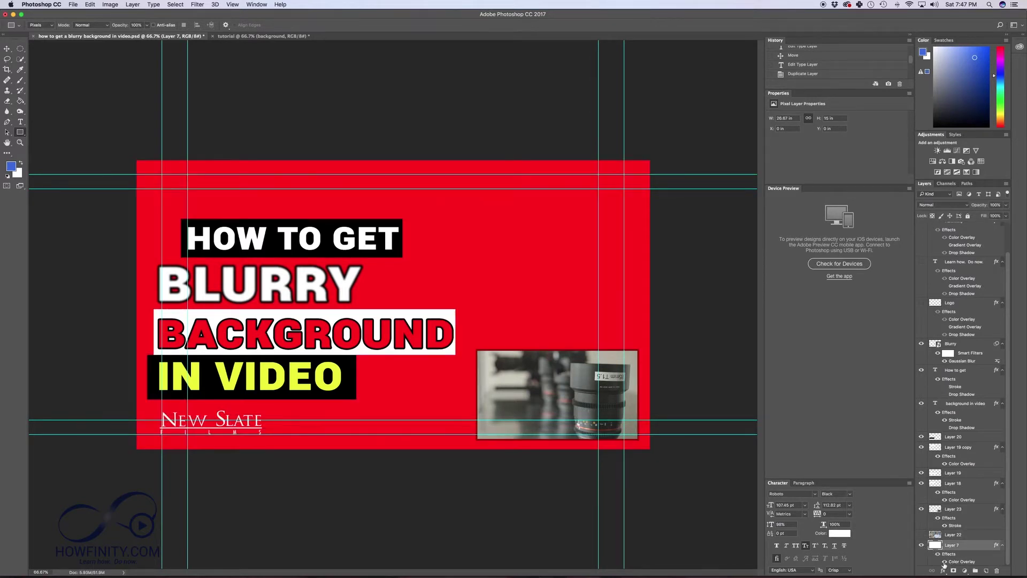
click(945, 562)
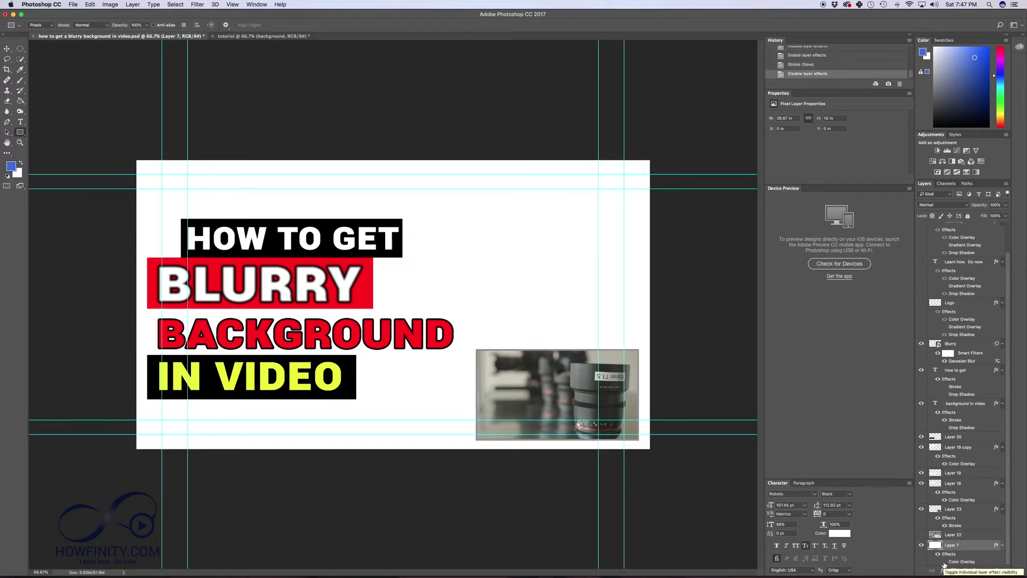
click(945, 562)
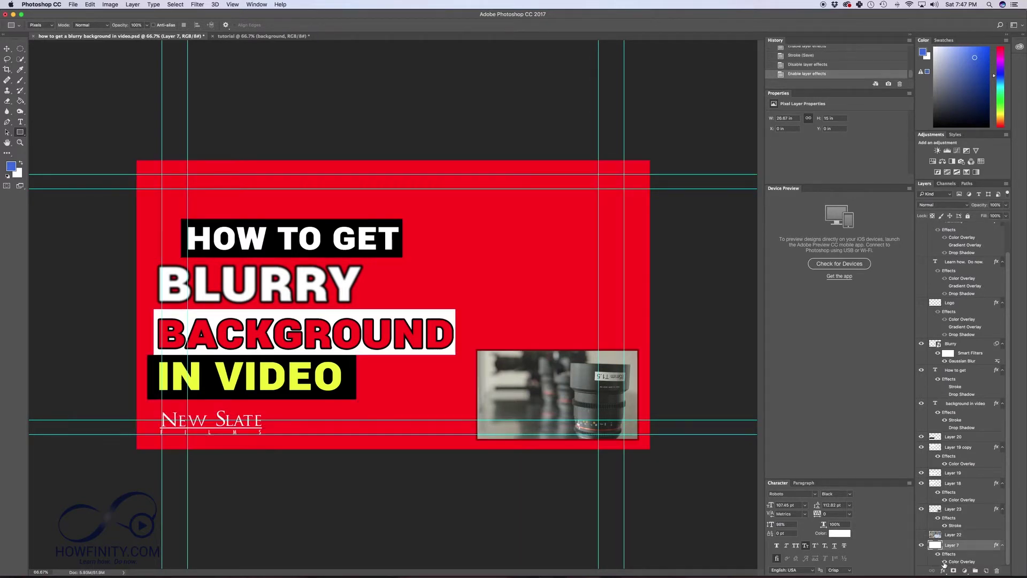
click(921, 534)
click(921, 534)
Step: Preview the presenter and lens screenshots full size in Finder, stepping between them
key(super+Tab)
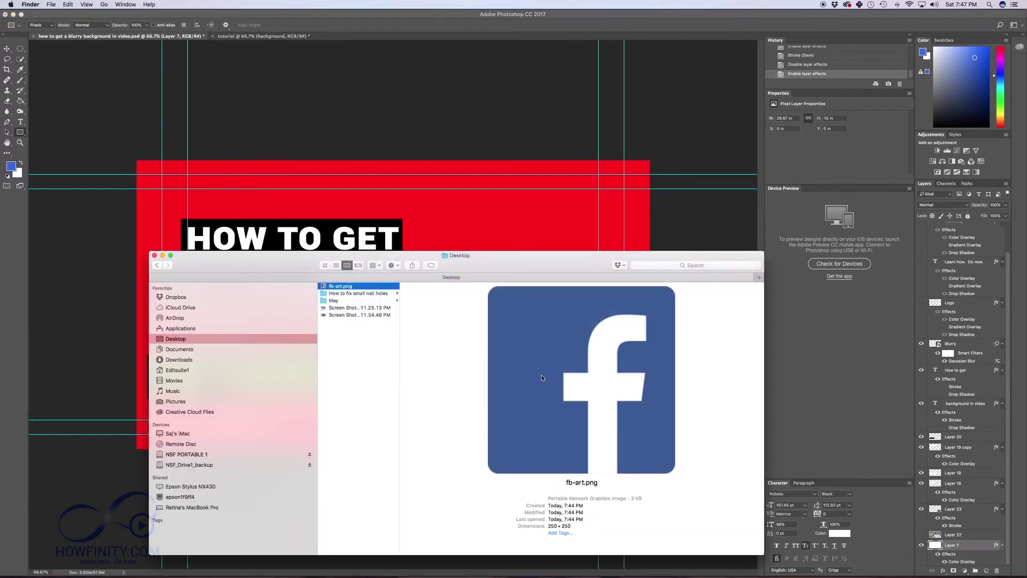
click(358, 307)
key(space)
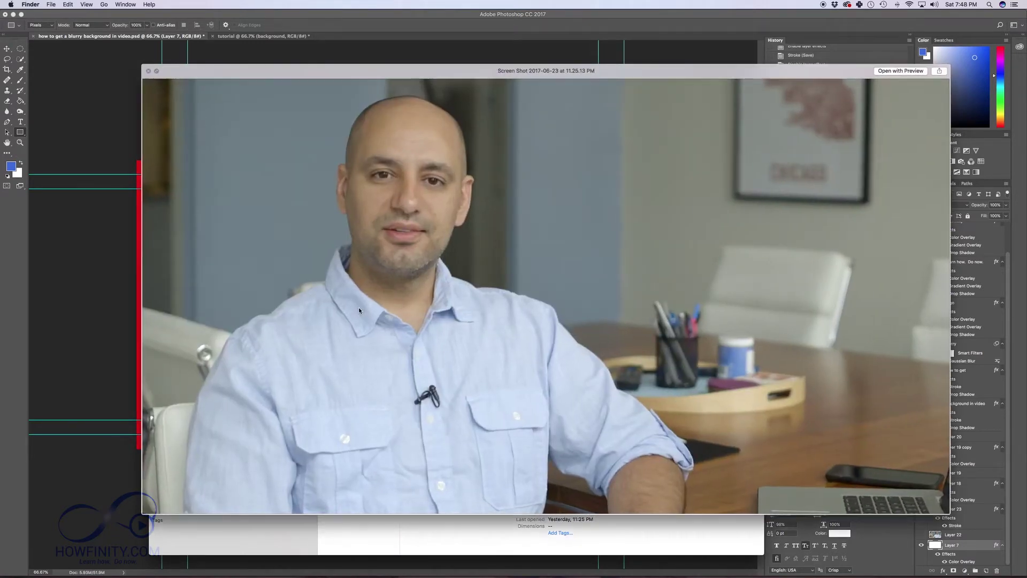
key(Down)
key(Up)
key(Down)
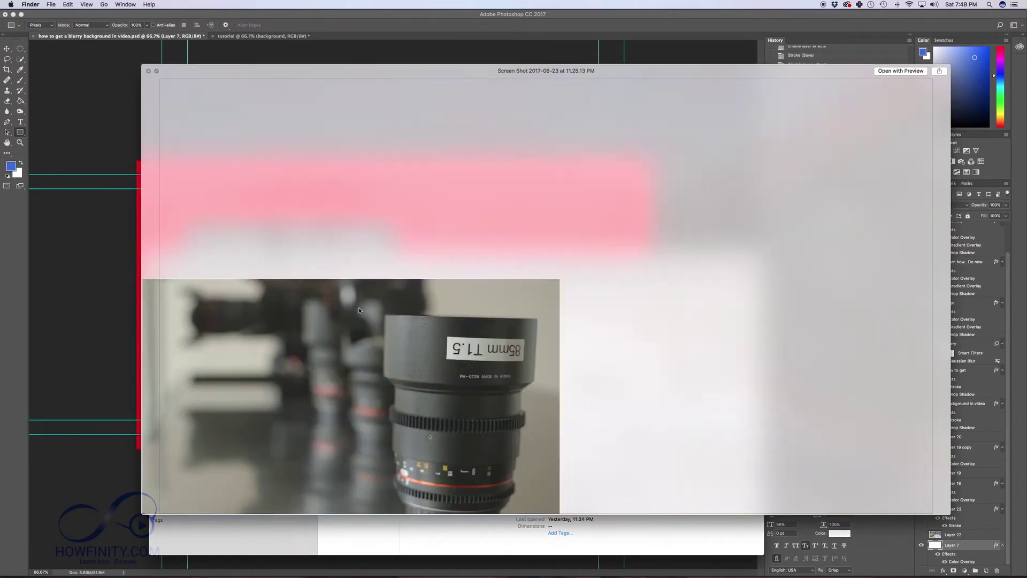
key(Up)
key(space)
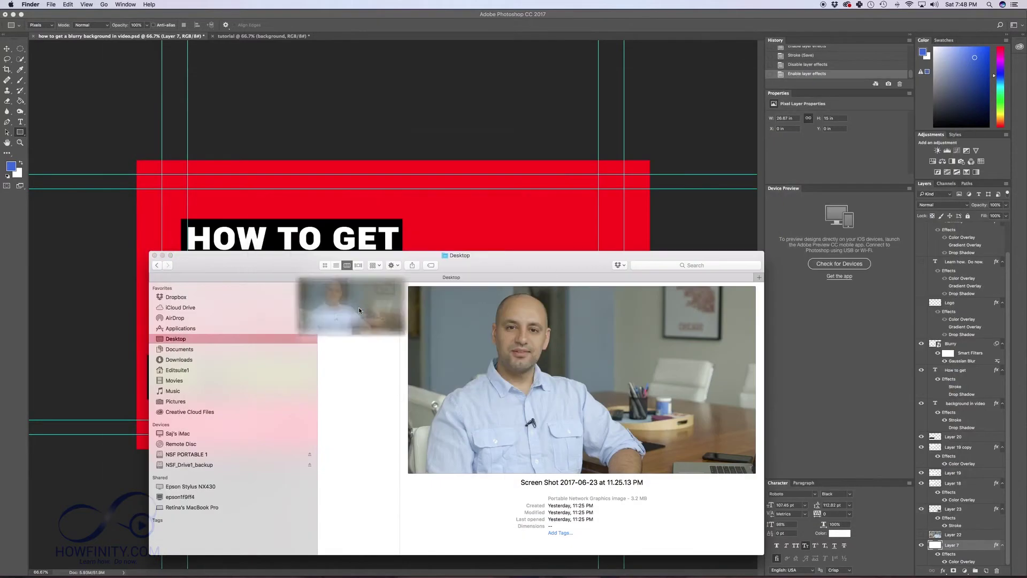
Step: Recheck the presenter photo layer in Photoshop, leaving it hidden, then bring up Premiere Pro
key(super+Tab)
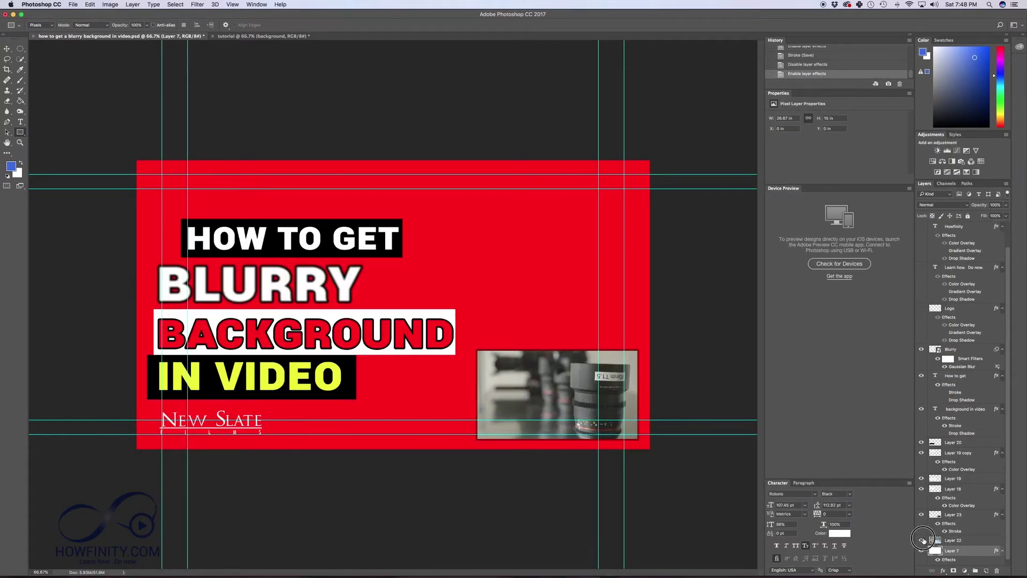
click(921, 540)
click(921, 540)
key(super+Tab)
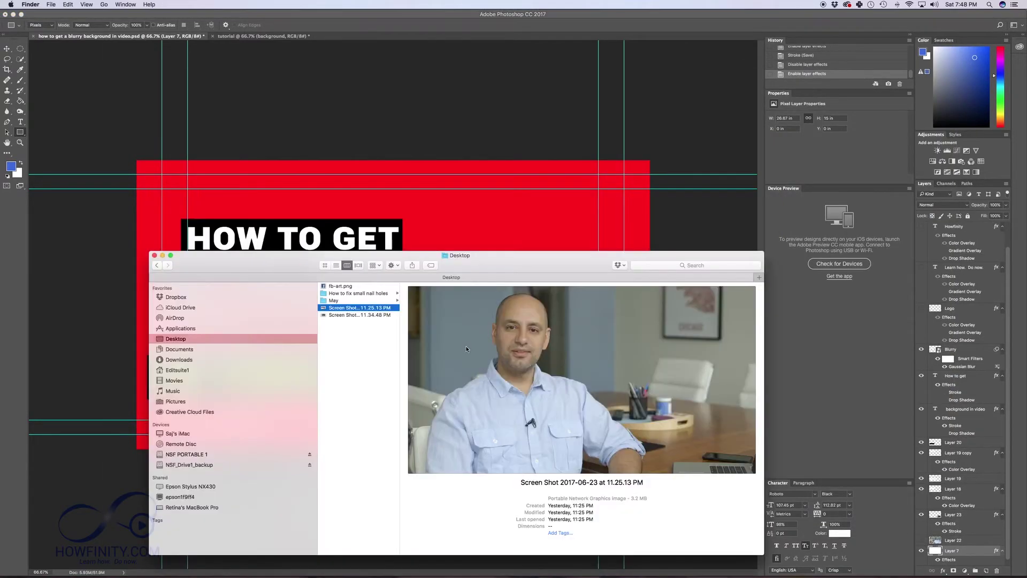
key(super+Tab)
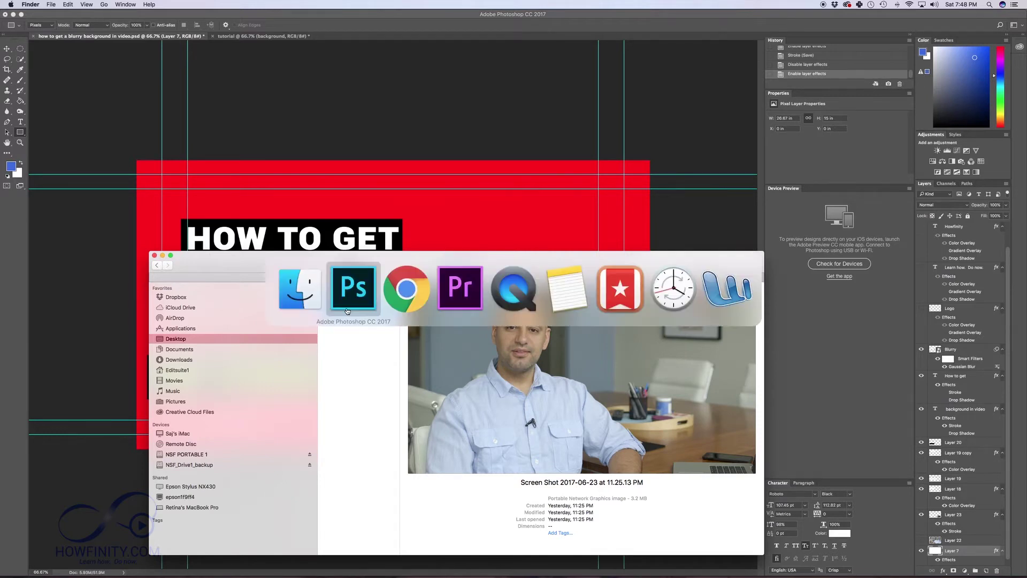
key(super+Tab)
key(super+Tab)
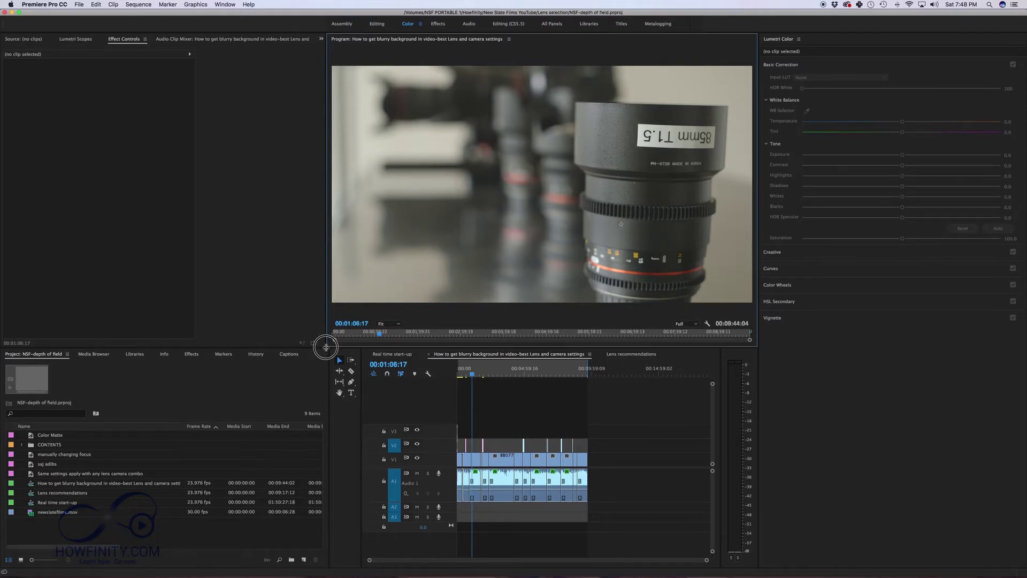
Step: Enlarge the Program monitor and capture the blurred 85mm lens frame as a region screenshot
drag(326, 346, 134, 499)
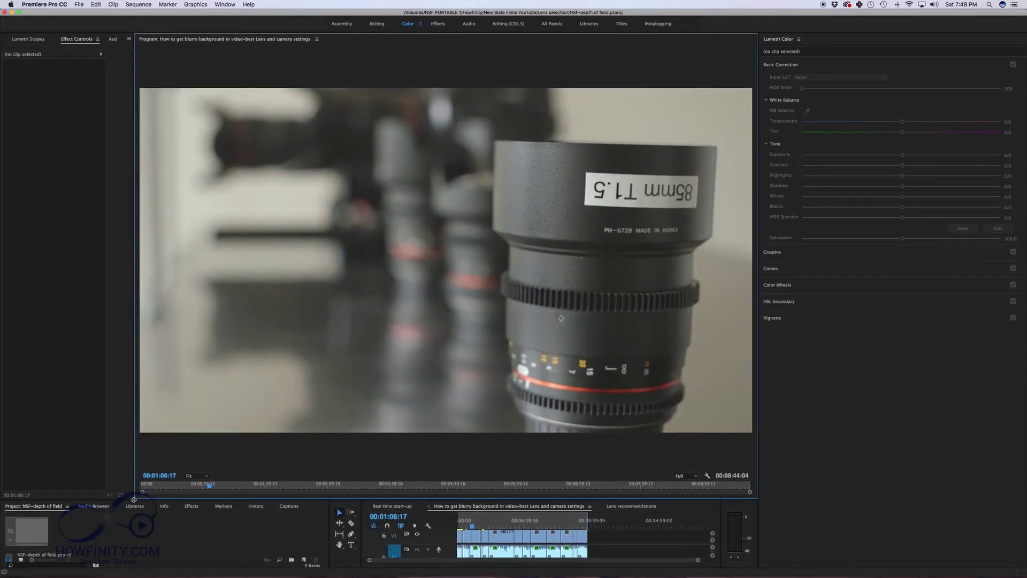
key(super+shift+4)
drag(141, 89, 751, 432)
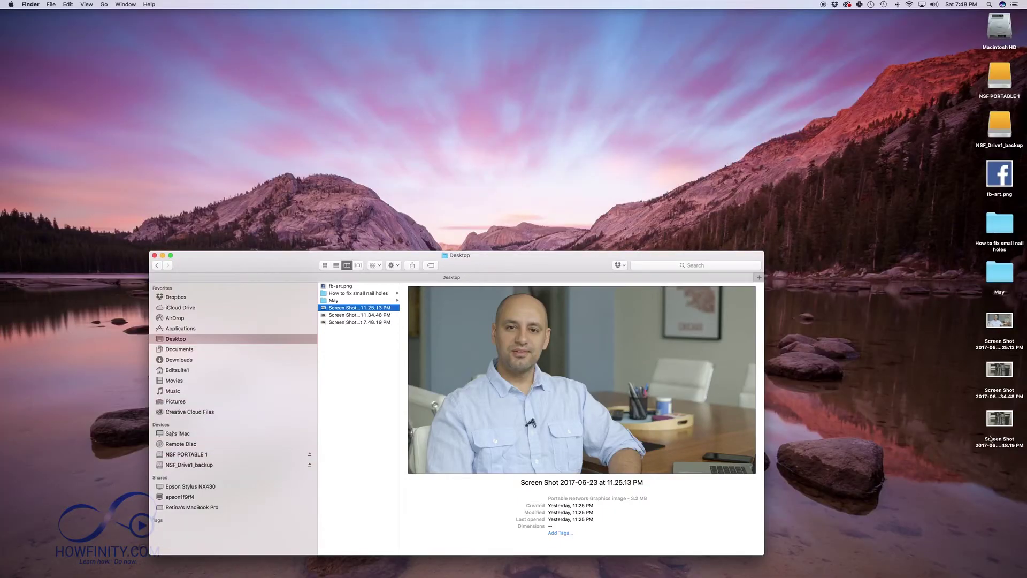
Step: Preview the new 85mm lens screenshot on the Desktop, briefly returning to Photoshop
click(993, 419)
key(space)
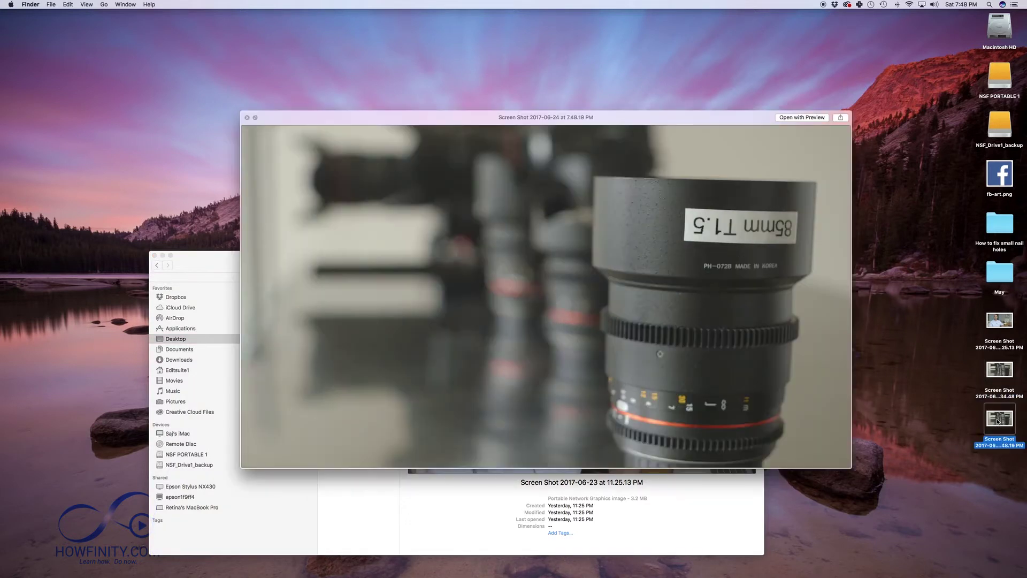
key(space)
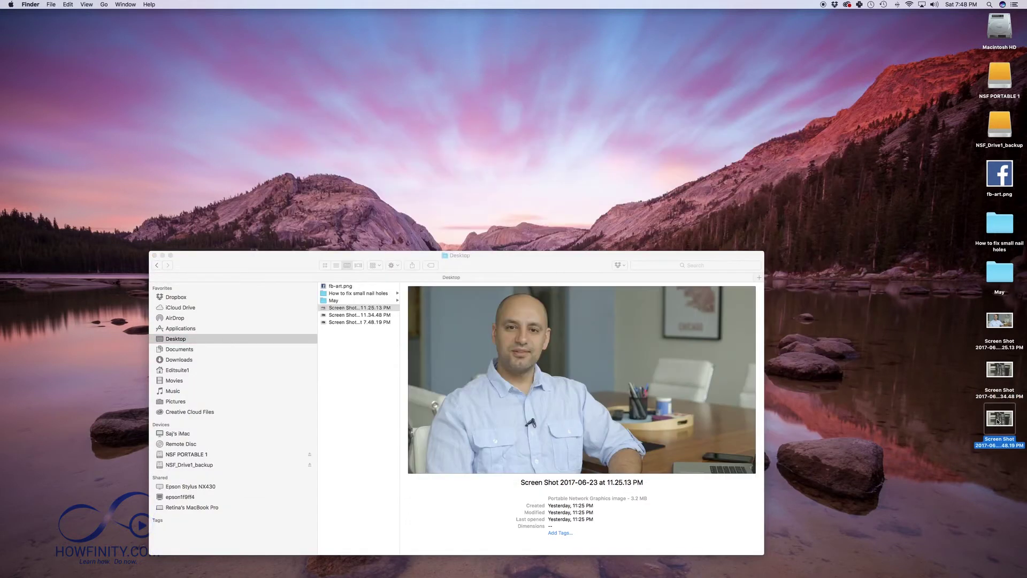
key(super+Tab)
key(Tab)
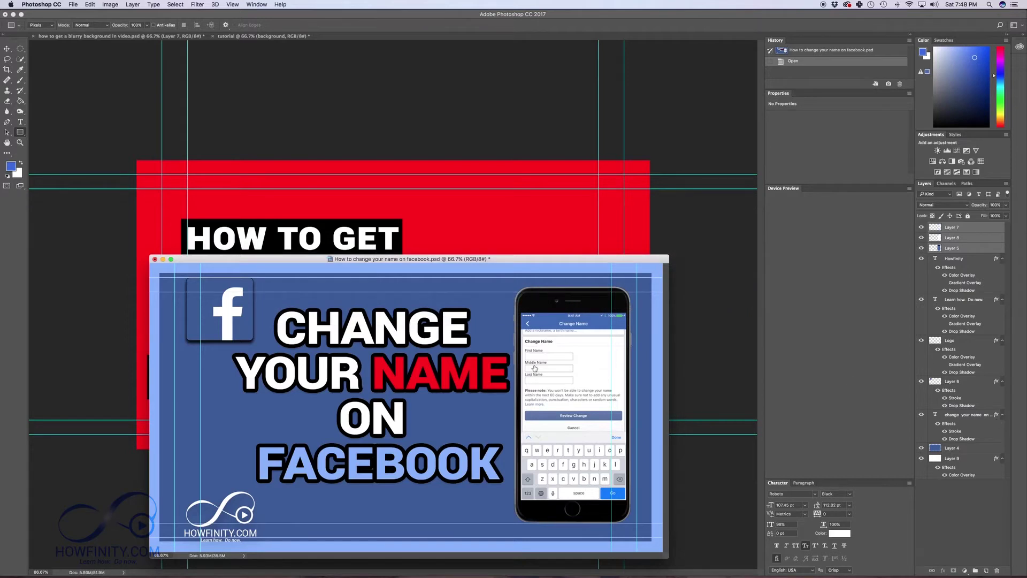
click(695, 321)
key(super+Tab)
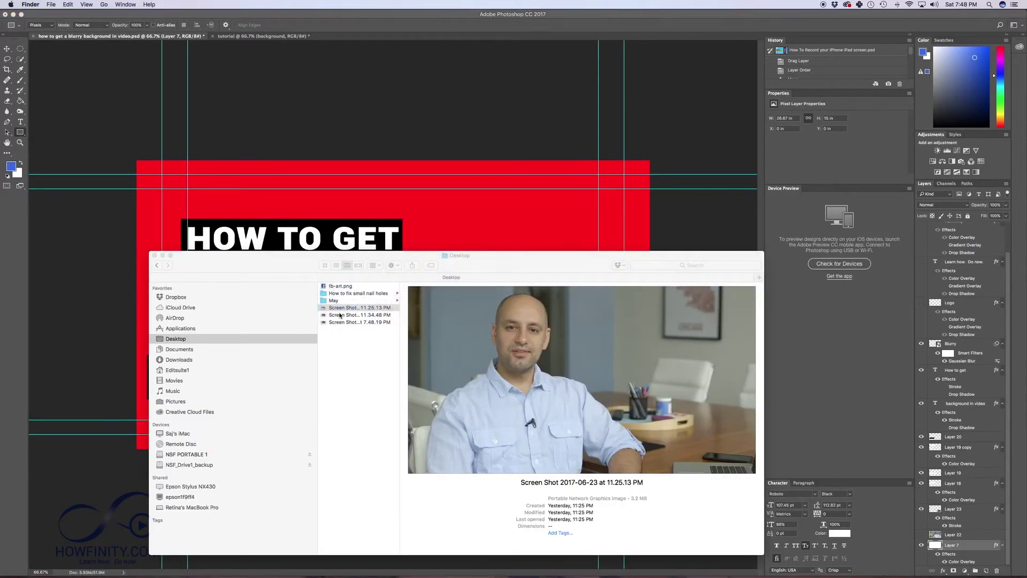
Step: Open 'Screen Shot 2017-06-23 at 11.25.13 PM.png' with Adobe Photoshop CC 2017
right_click(344, 310)
mouse_move(364, 320)
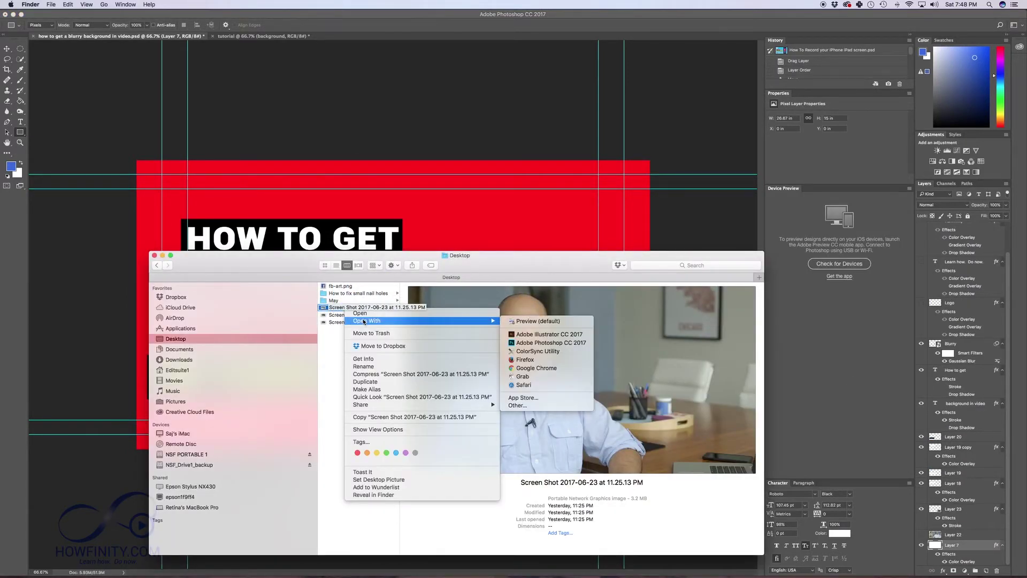
click(548, 344)
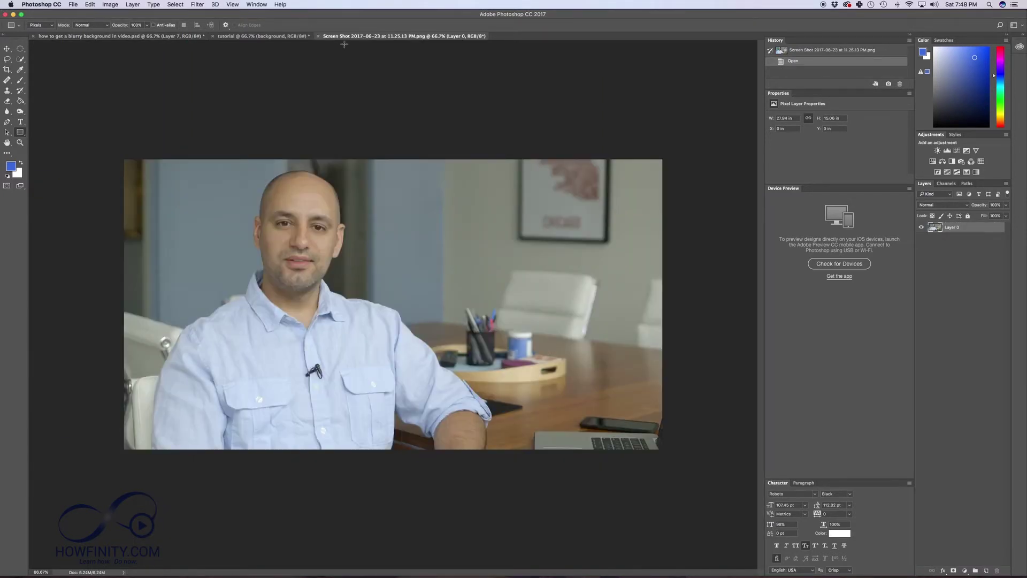
Step: Copy the screenshot's layer into the blurry-background thumbnail and zoom out to see the canvas
drag(344, 36, 541, 319)
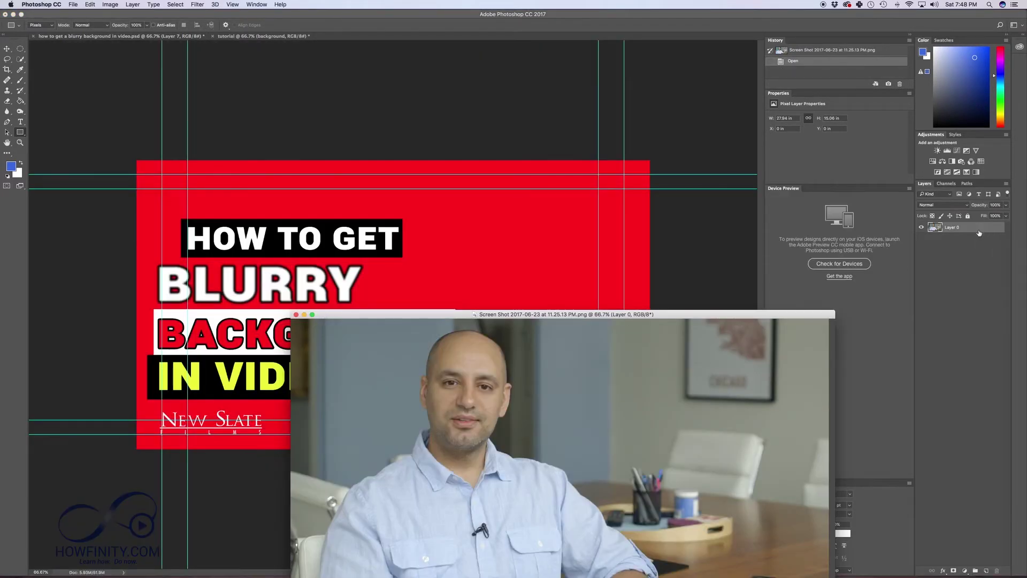
drag(978, 233, 390, 245)
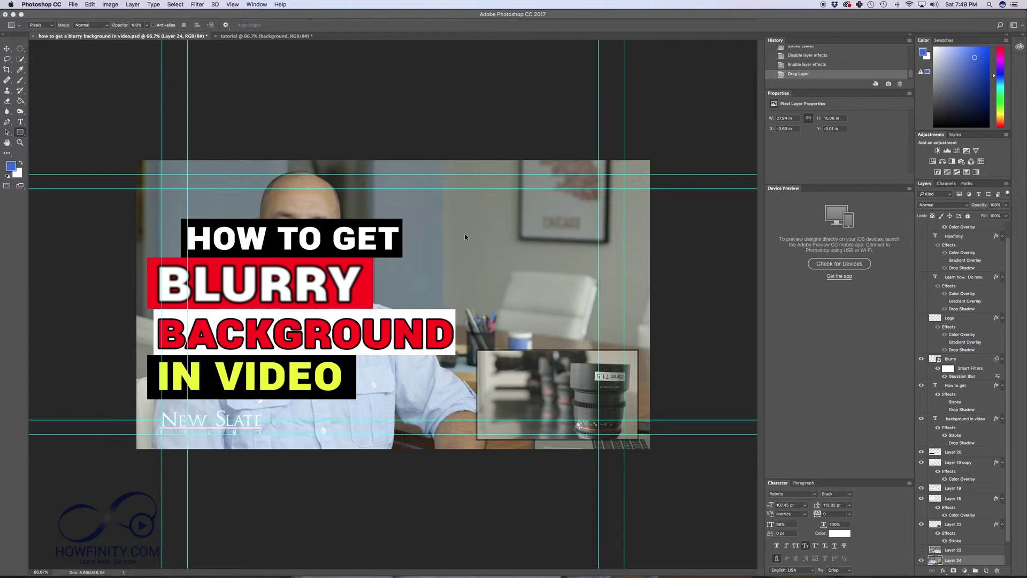
key(super+minus)
key(super+minus)
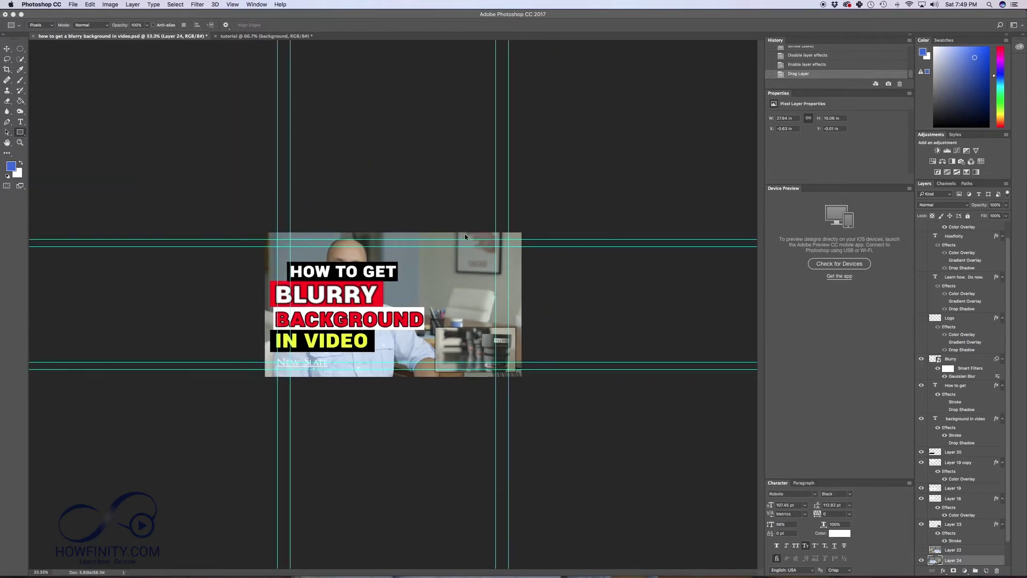
key(super+plus)
key(super+minus)
key(super+minus)
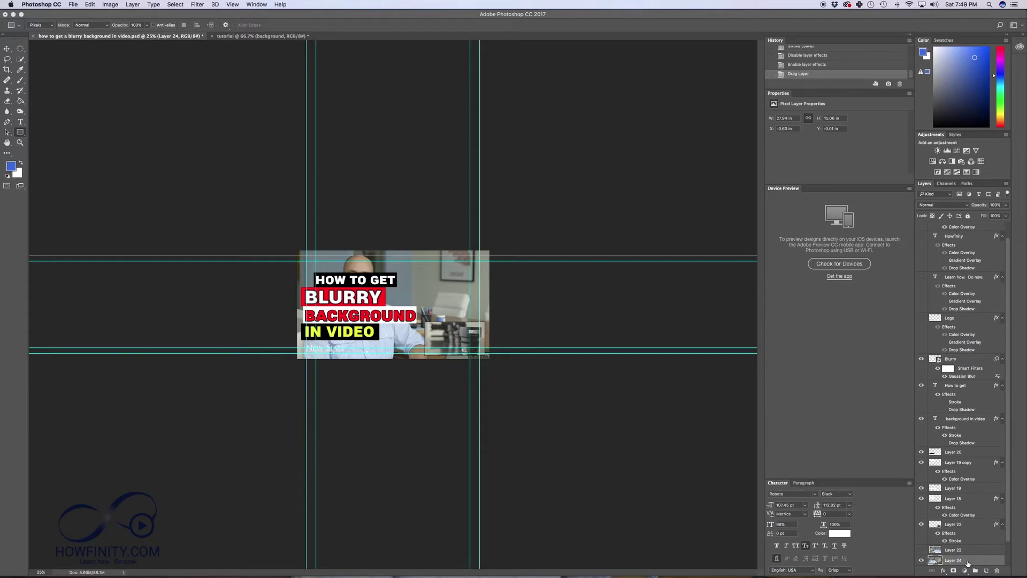
Step: Scale the presenter photo to fill the canvas and flip it horizontally so he sits right
key(super+t)
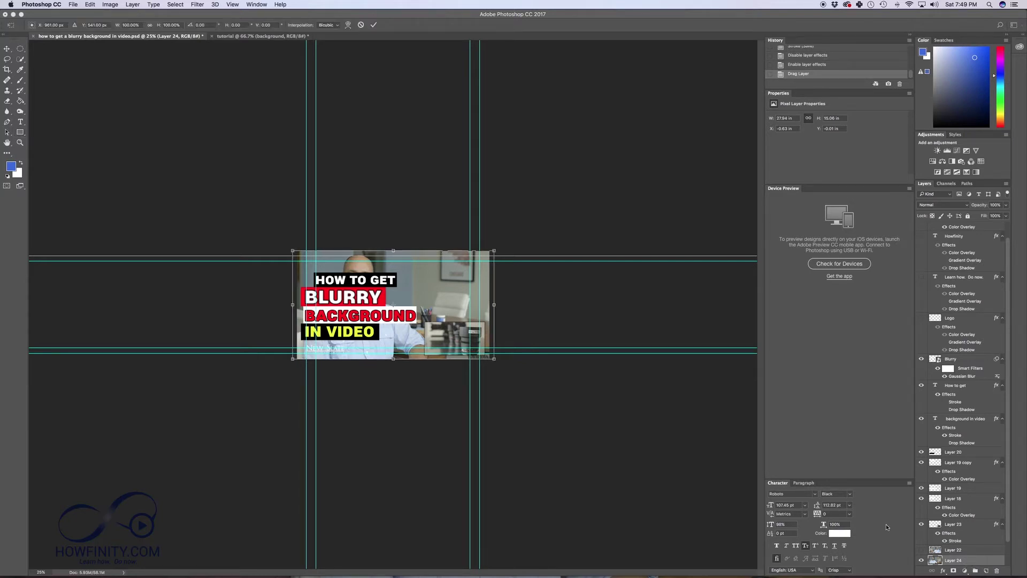
mouse_move(494, 251)
mouse_down()
mouse_move(483, 250)
mouse_move(543, 200)
mouse_move(471, 252)
mouse_move(502, 246)
mouse_up()
drag(289, 302, 490, 304)
click(373, 24)
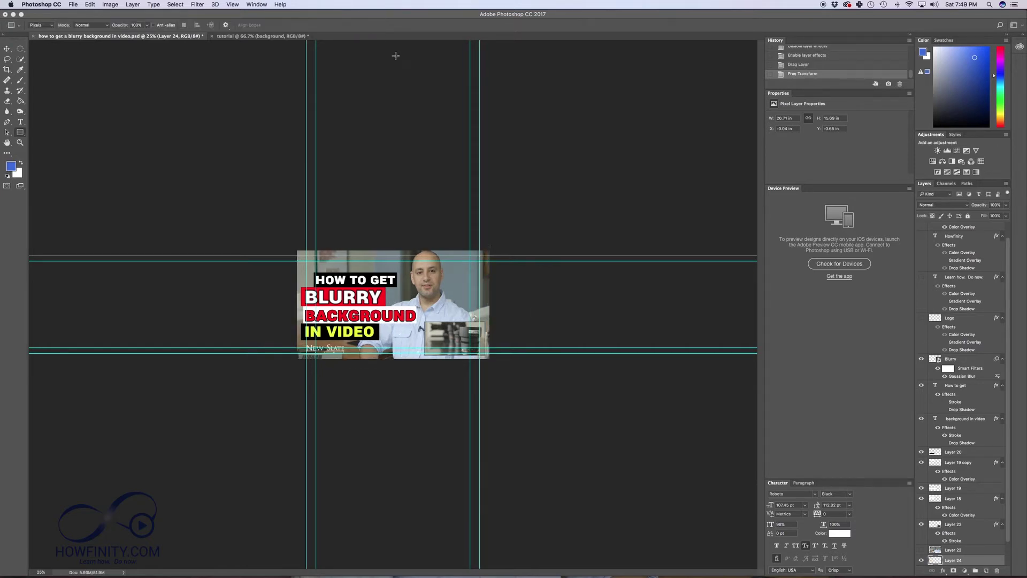
key(super+equal)
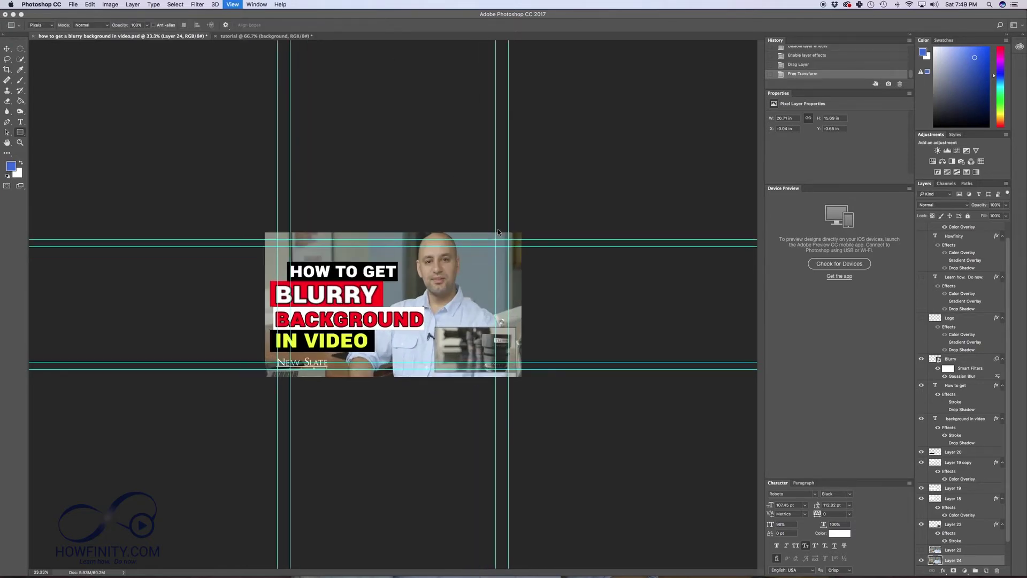
key(super+equal)
key(super+equal)
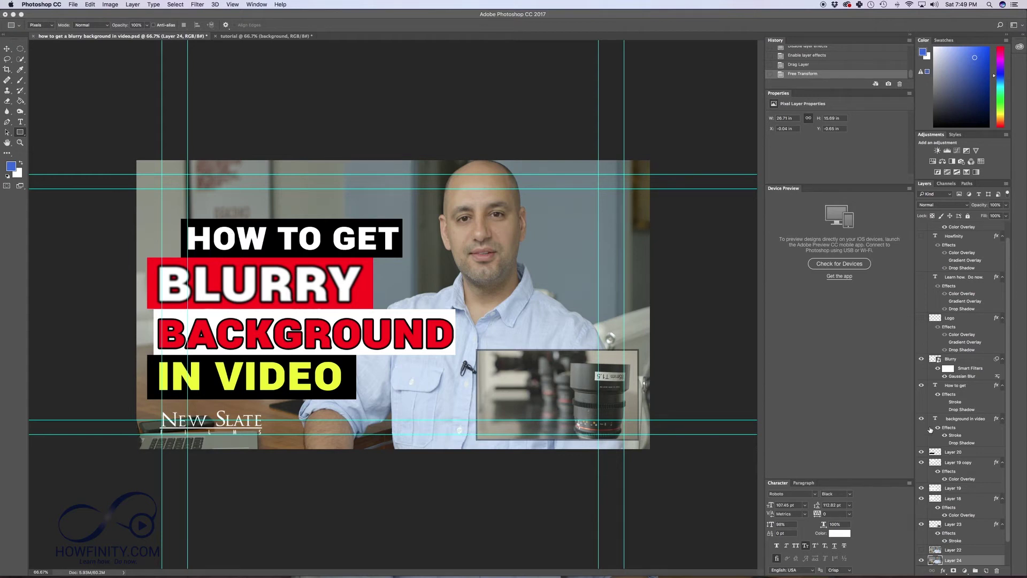
Step: Check the black bar behind HOW TO GET and select the Rectangle Tool
click(922, 386)
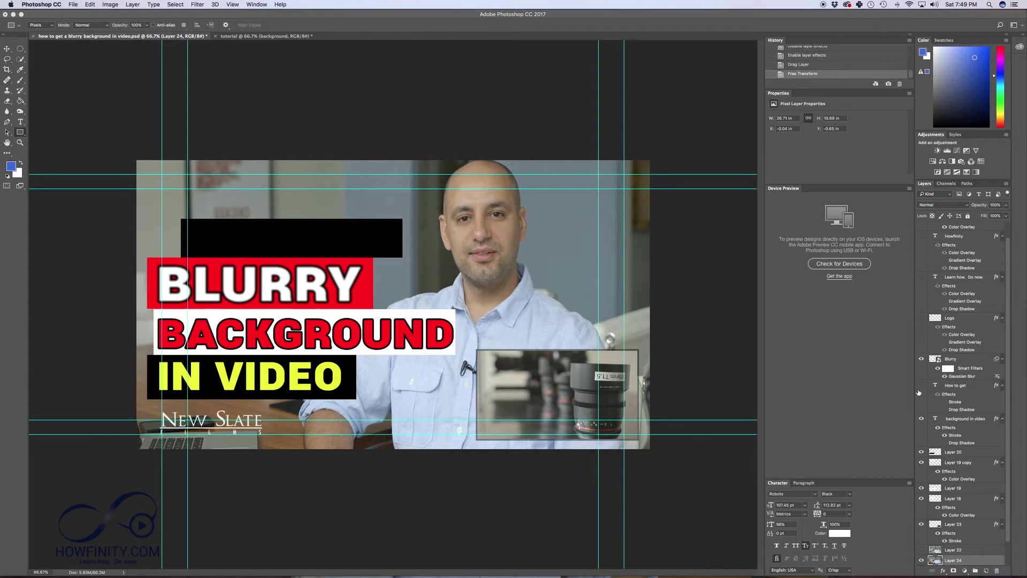
click(921, 385)
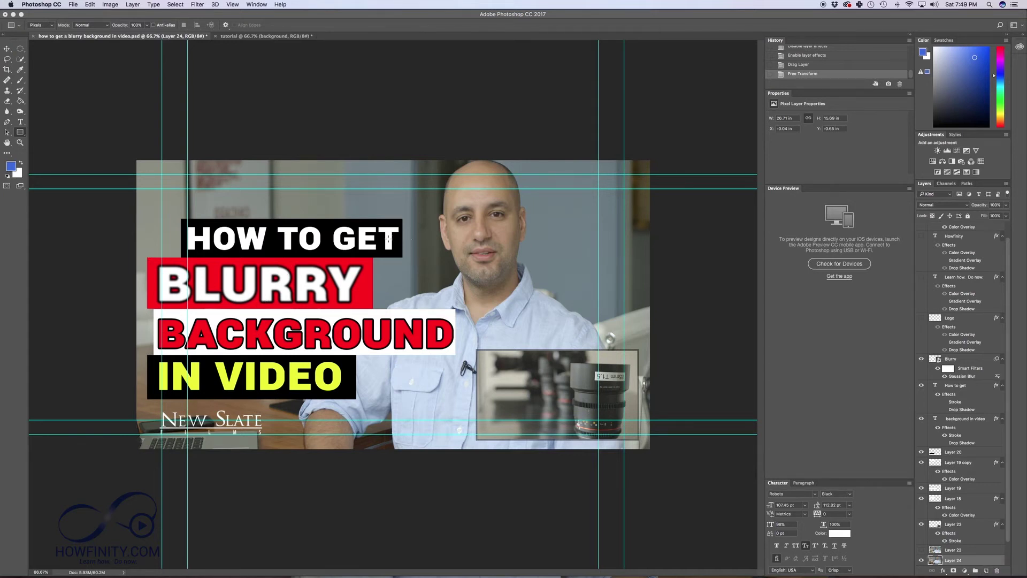
drag(20, 132, 65, 133)
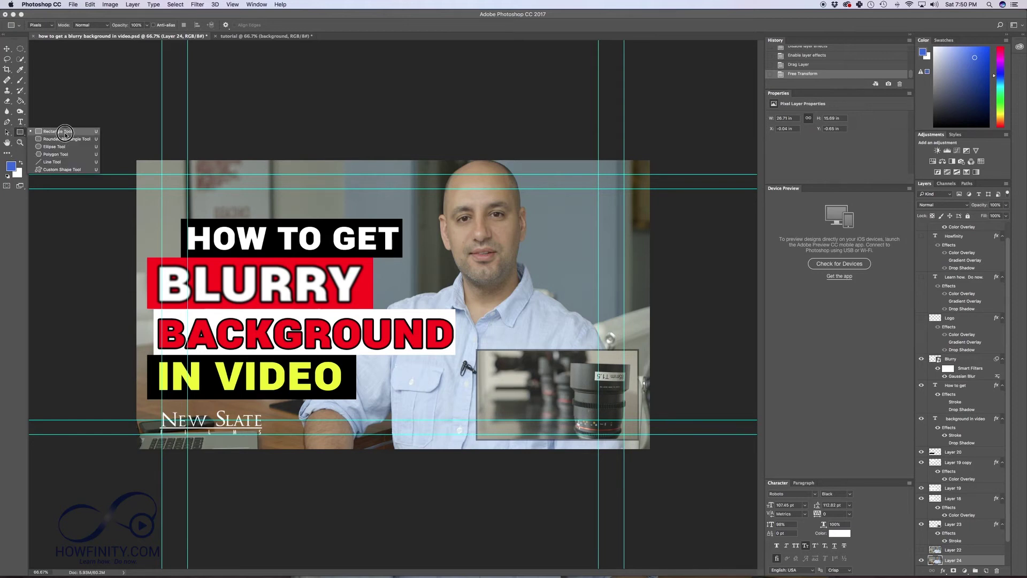
drag(65, 133, 53, 133)
click(946, 533)
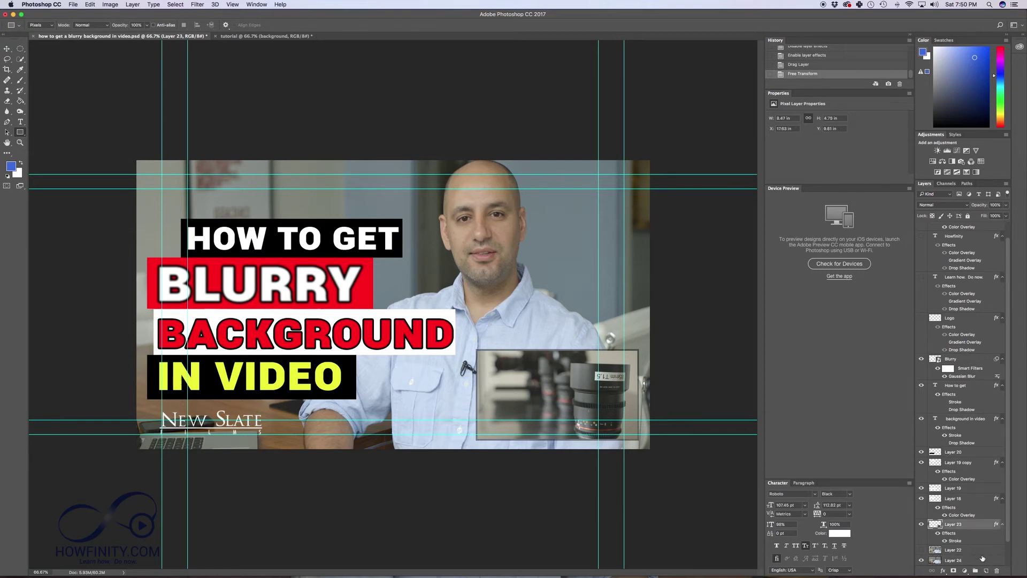
Step: On a new layer, draw a rectangle over the HOW TO GET bar, keeping the current colour
click(986, 570)
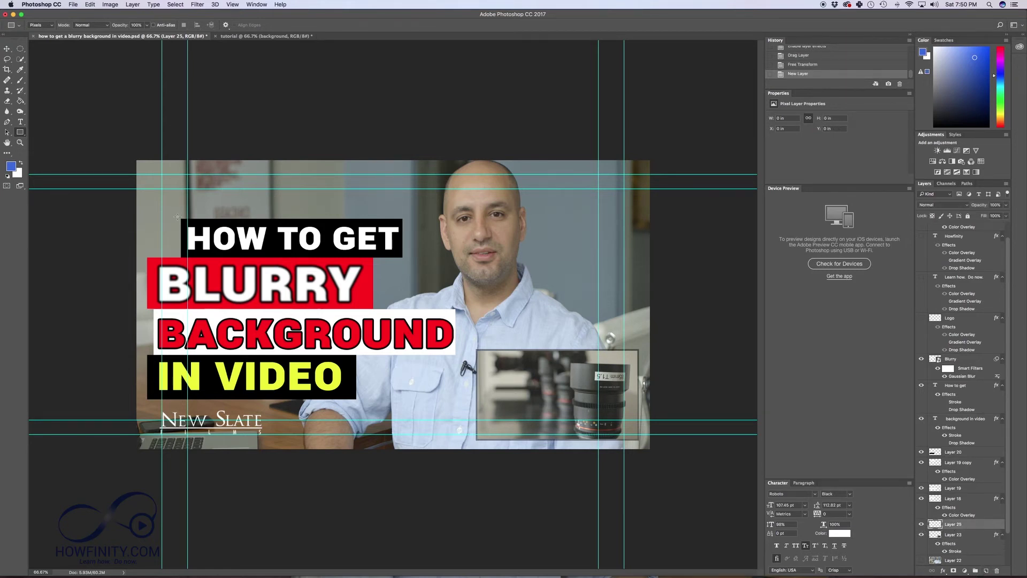
drag(181, 217, 401, 257)
click(11, 167)
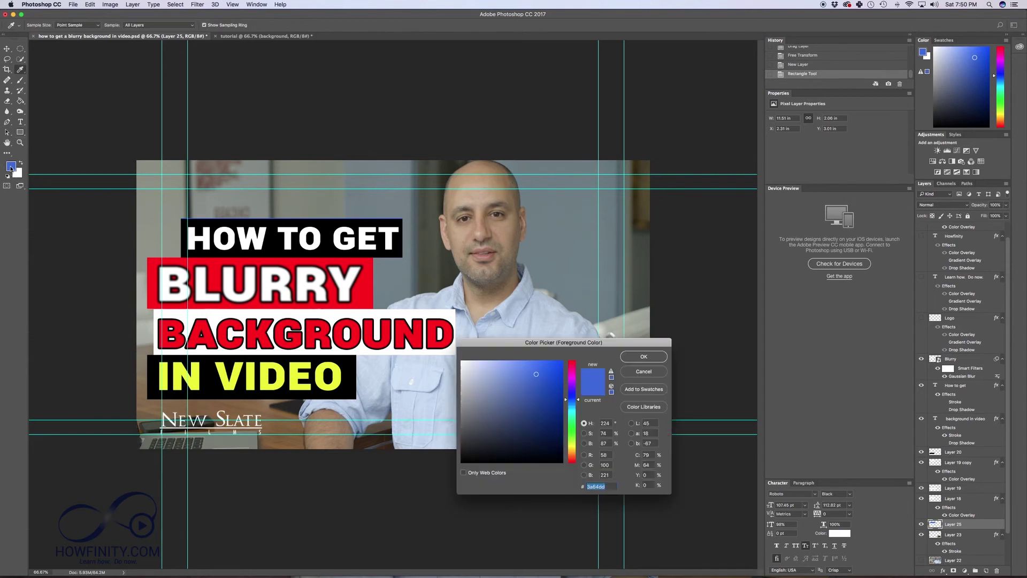
click(648, 369)
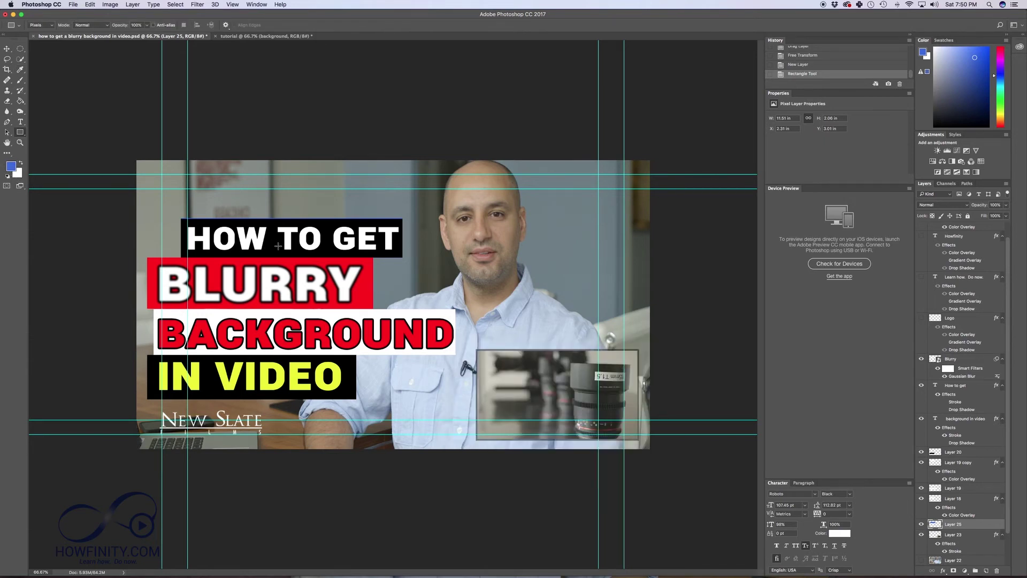
Step: Toggle layer visibility to compare the blue box with the black bar behind HOW TO GET
click(921, 456)
scroll(921, 444, down, 3)
click(921, 416)
click(921, 426)
click(921, 427)
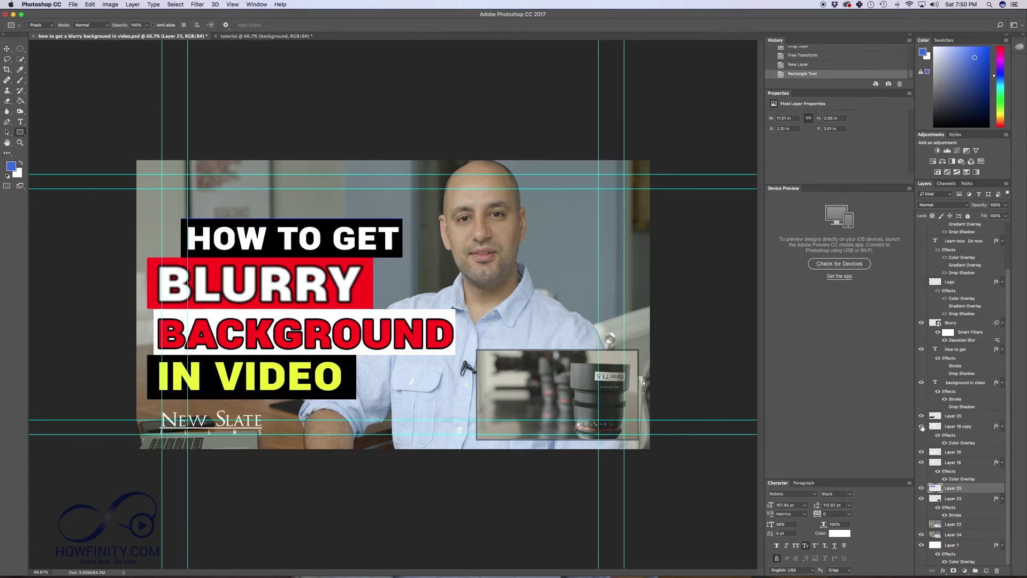
click(921, 427)
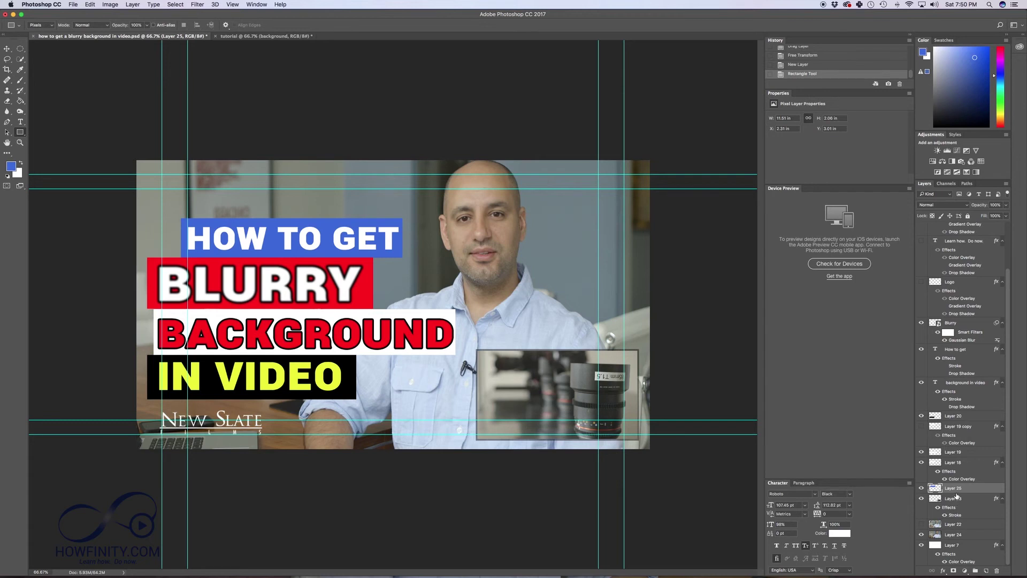
Step: Reposition the HOW TO GET text layer slightly with the Move tool
click(921, 349)
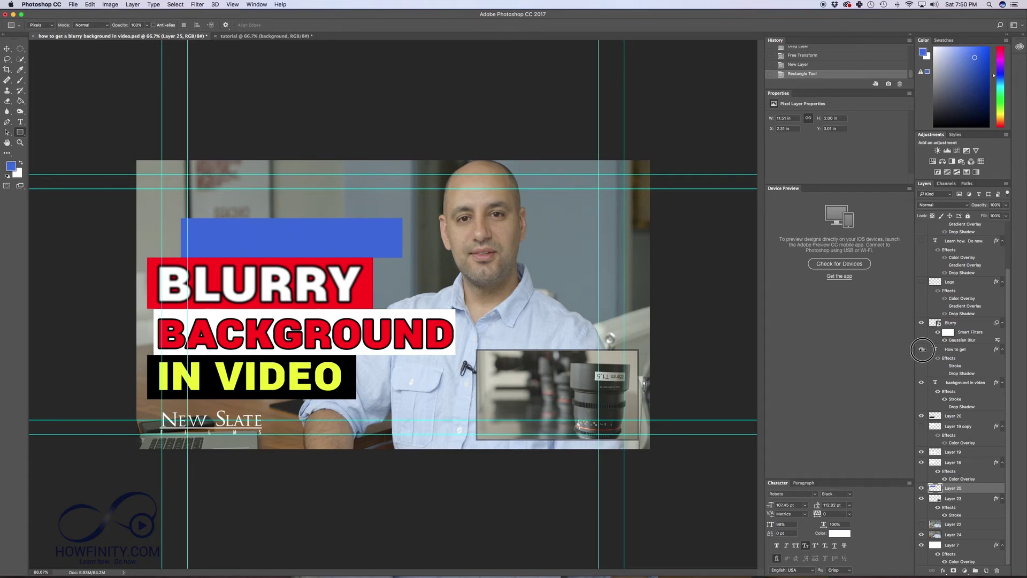
click(921, 349)
click(977, 349)
key(v)
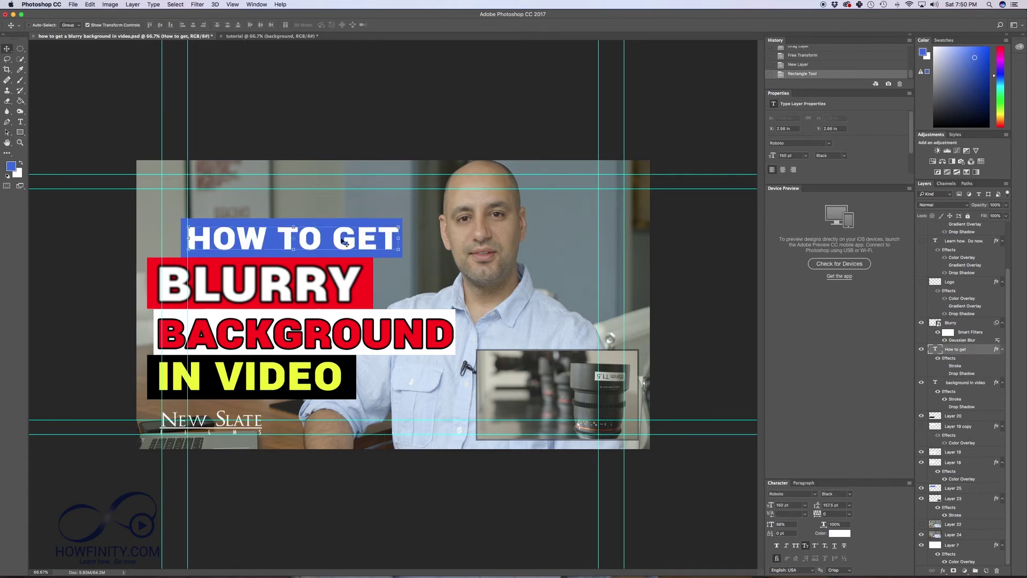
mouse_move(319, 242)
mouse_down()
mouse_move(311, 351)
mouse_move(319, 237)
mouse_up()
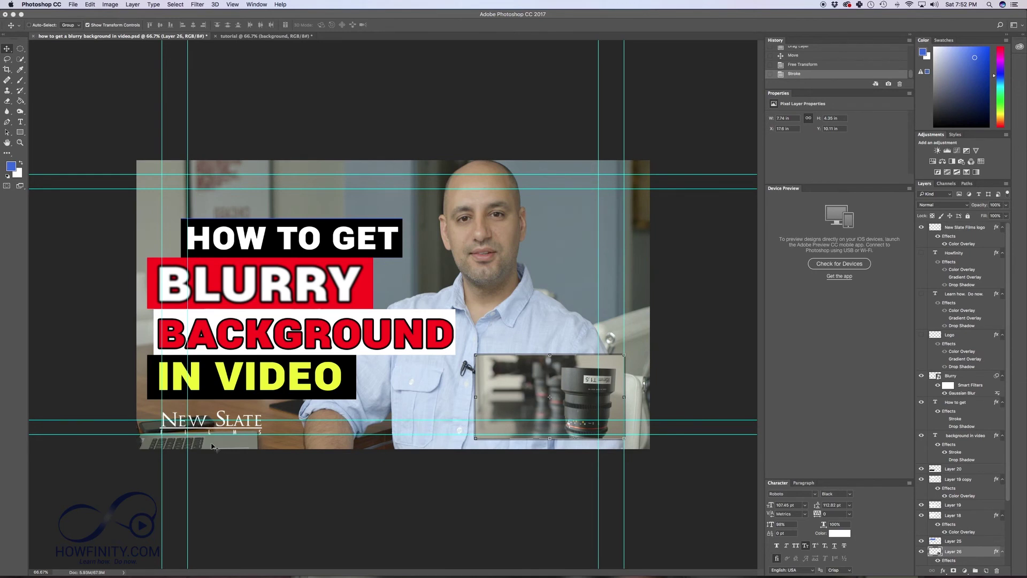
Step: Toggle the New Slate logo's visibility to compare the thumbnail with and without it
click(921, 229)
click(921, 229)
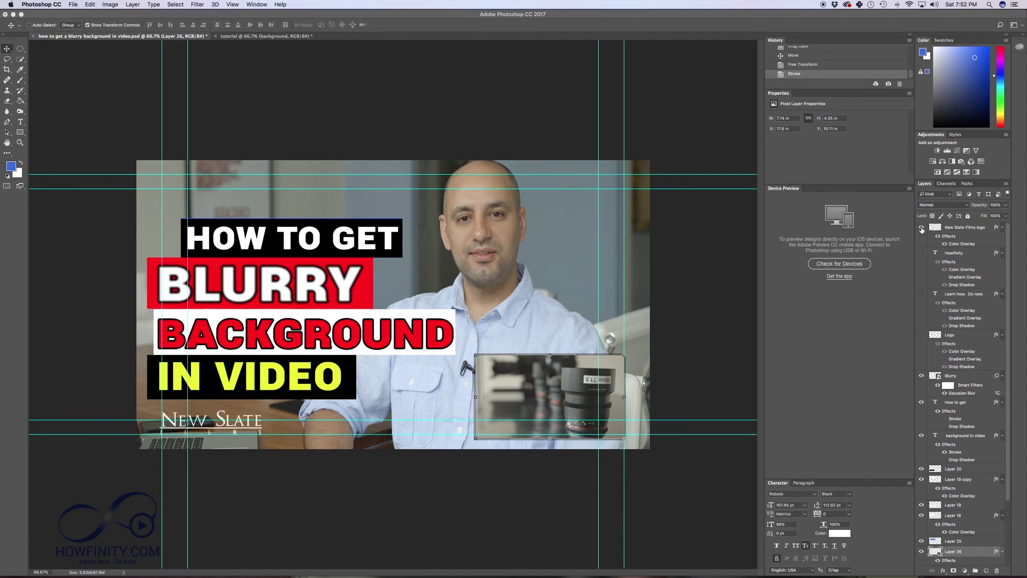
click(921, 229)
click(921, 229)
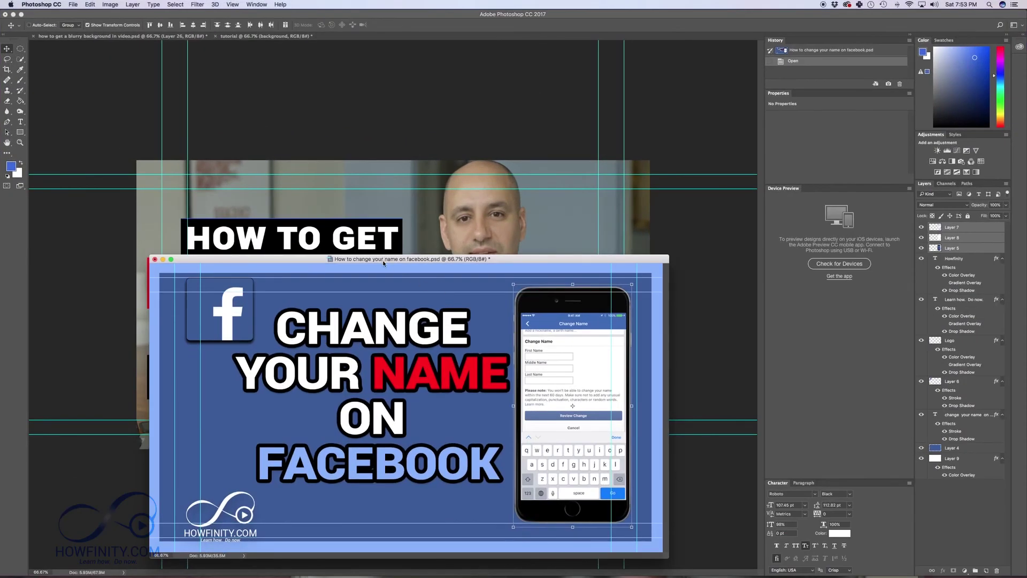
Step: Drag the Facebook name thumbnail's window up and to the left
drag(383, 262, 348, 155)
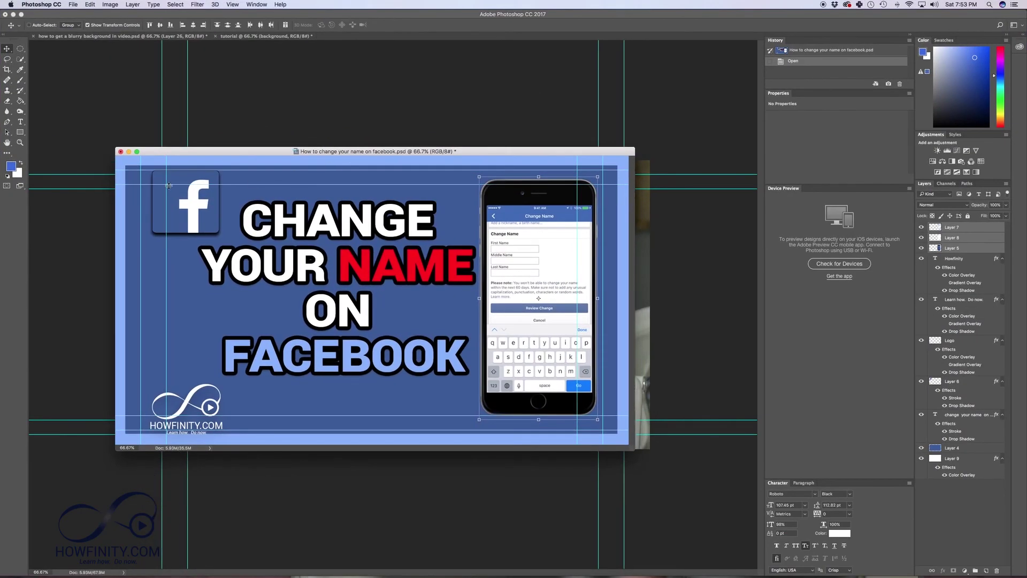